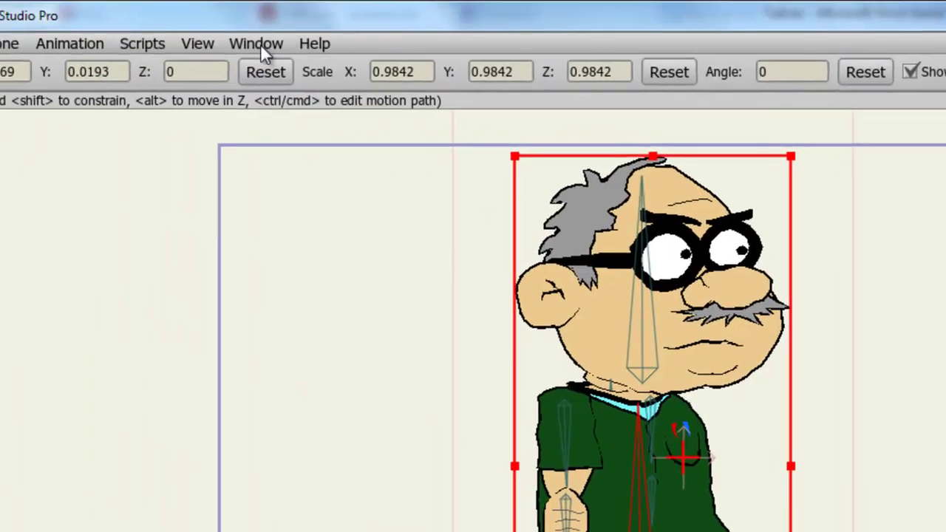
Open the Actions window from the Window menu, showing only the Mainline entry.
left_click(259, 44)
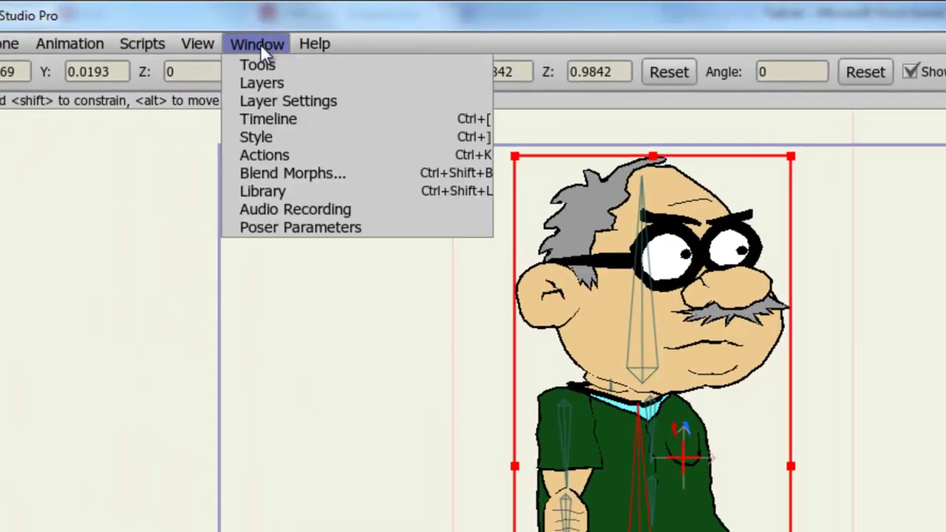
left_click(244, 156)
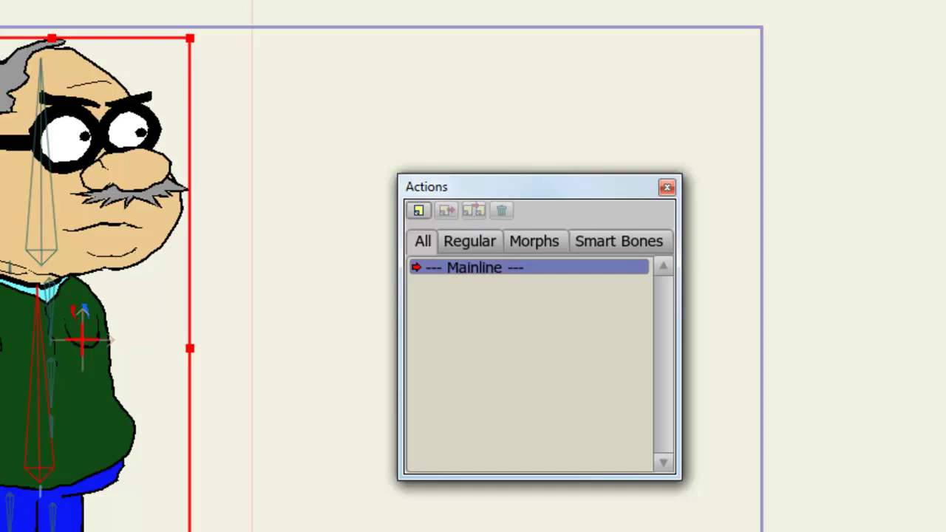
Add a new custom action named 'Arms'.
left_click(419, 212)
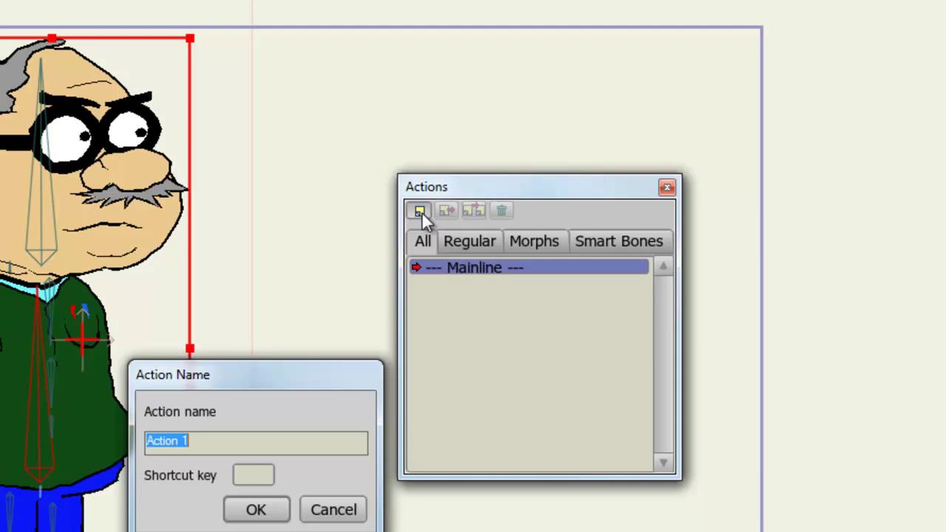
type("Arms")
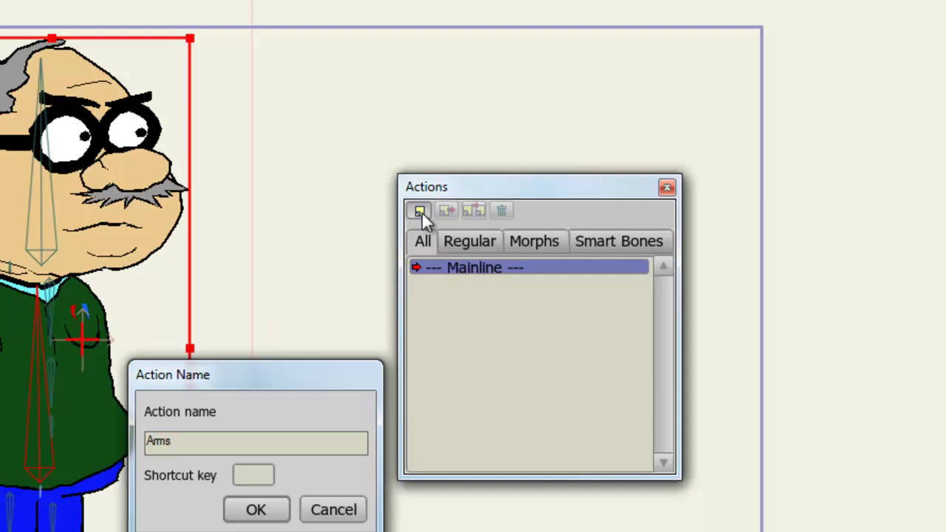
left_click(255, 510)
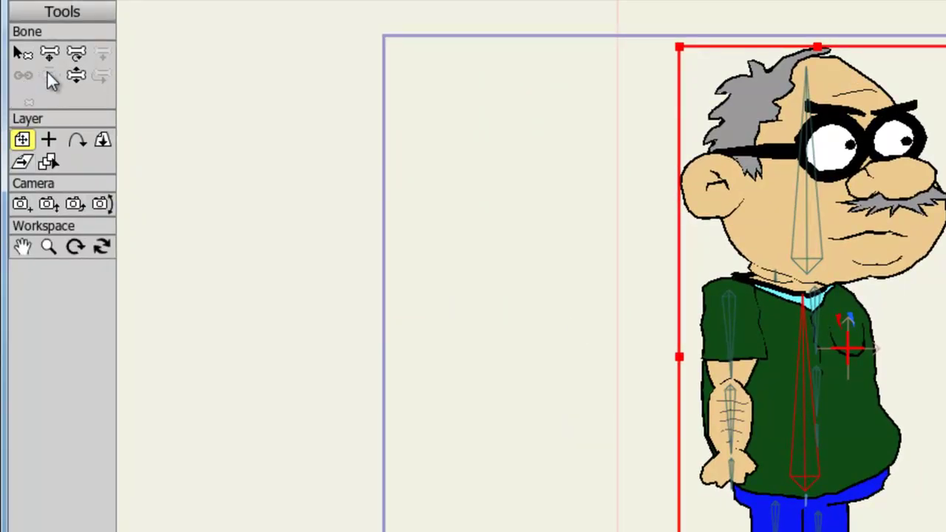
With Manipulate Bones, pose the arm at frame 0 with the forearm bent across the chest.
left_click(77, 75)
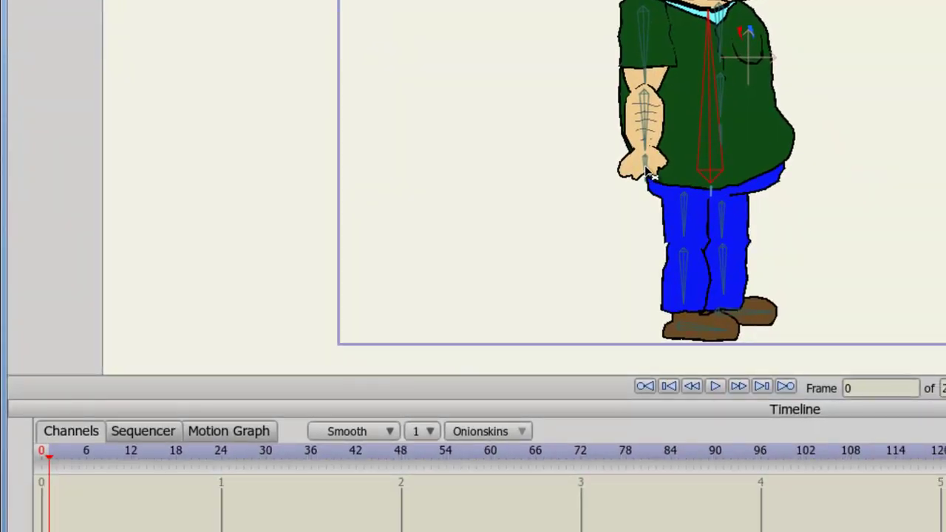
left_click_drag(649, 172, 786, 123)
left_click(723, 142)
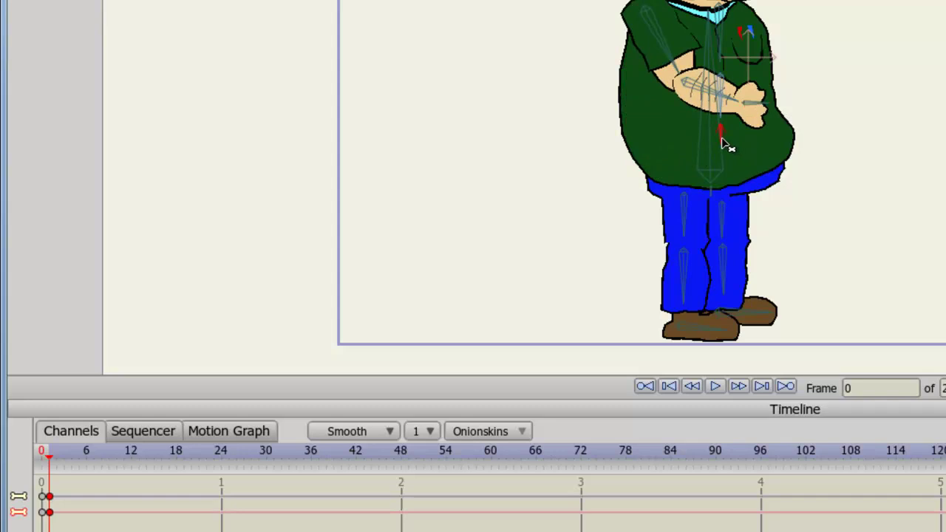
left_click(632, 180)
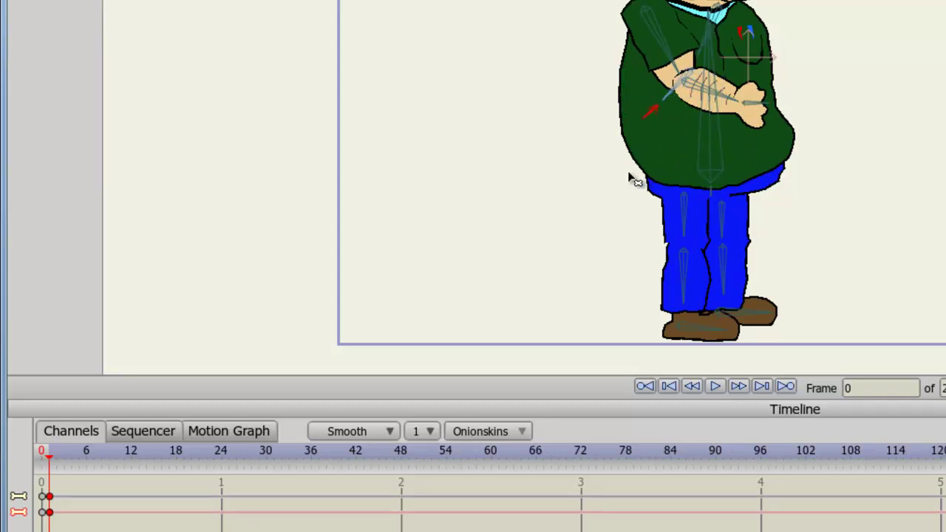
At frame 12, swing the arm down to hang at the left of the body.
key("ctrl+Right")
key("ctrl+Right")
key("ctrl+Right")
key("ctrl+Right")
key("ctrl+Right")
key("ctrl+Right")
key("ctrl+Right")
key("ctrl+Right")
key("ctrl+Right")
key("ctrl+Right")
key("ctrl+Right")
key("ctrl+Right")
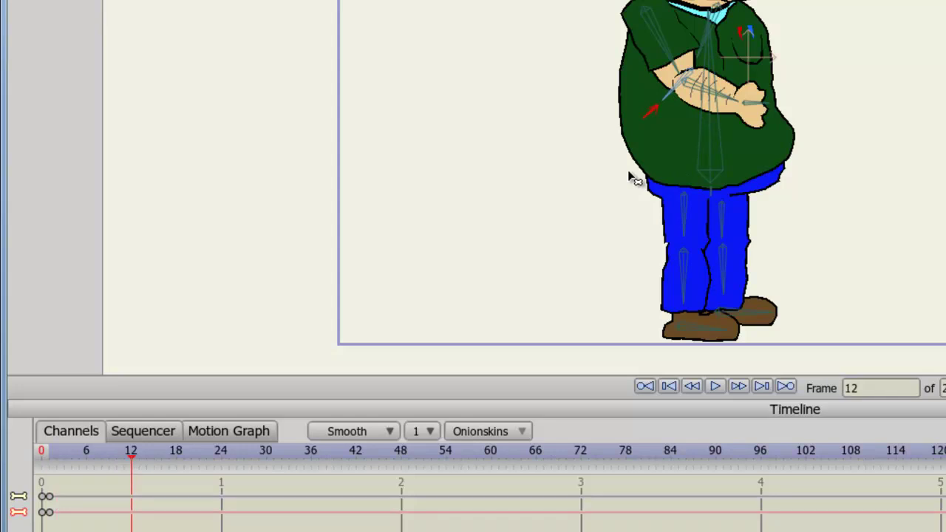
mouse_move(652, 122)
left_mouse_down()
mouse_move(707, 173)
mouse_move(805, 201)
left_mouse_up()
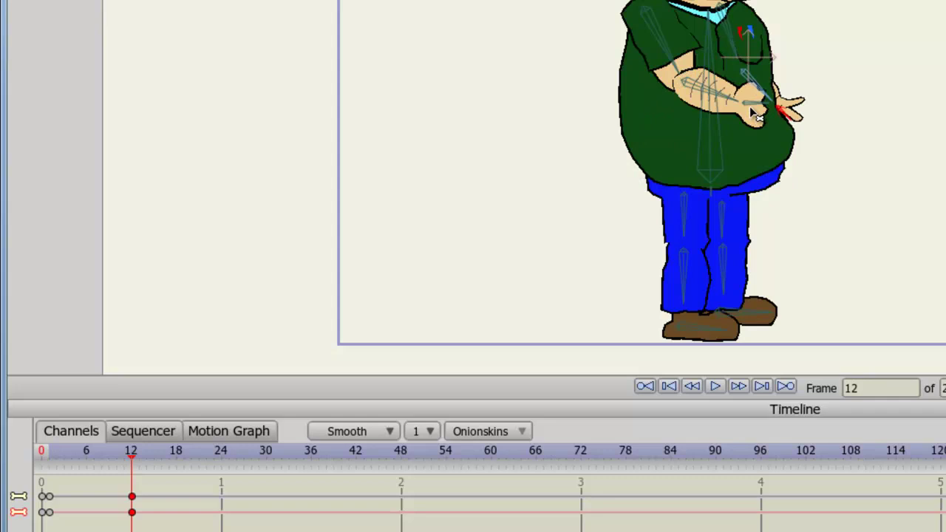
left_click_drag(754, 112, 497, 331)
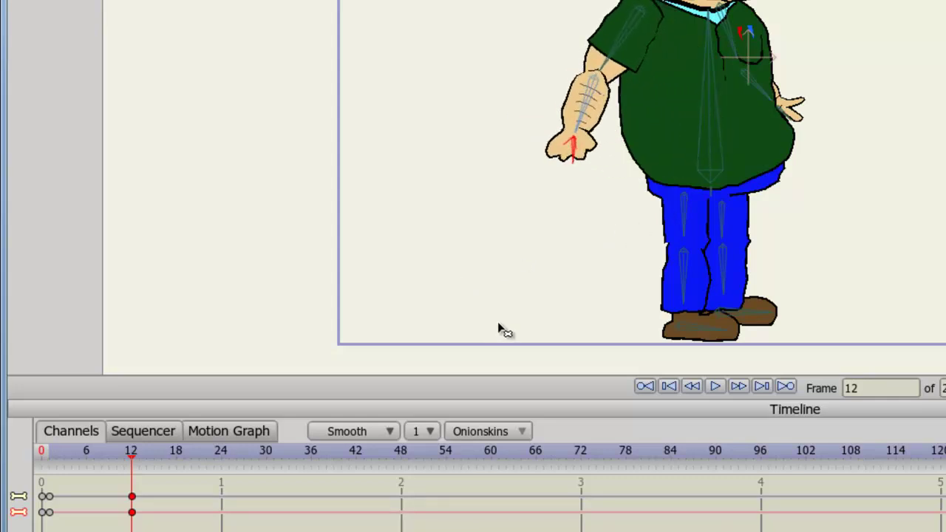
At frame 24, fold both hands back across the belly, refine the pose, and return to frame 0.
key("ctrl+Right")
key("ctrl+Right")
key("ctrl+Right")
key("ctrl+Right")
key("ctrl+Right")
key("ctrl+Right")
key("ctrl+Right")
key("ctrl+Right")
key("ctrl+Right")
key("ctrl+Right")
key("ctrl+Right")
key("ctrl+Right")
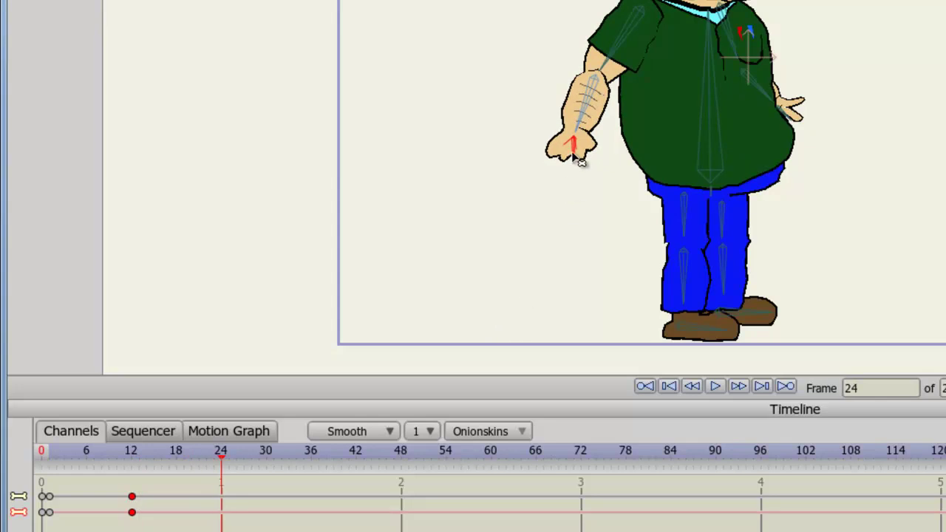
left_click_drag(580, 161, 765, 164)
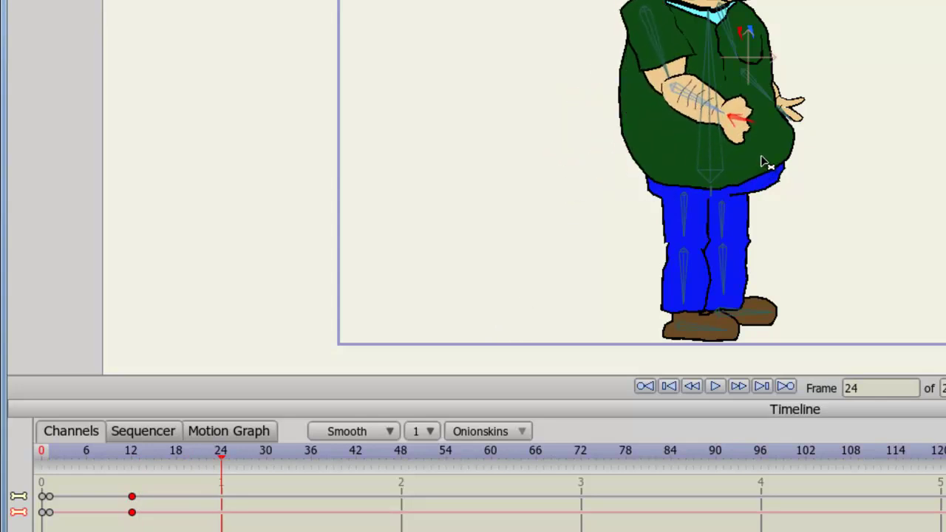
left_click_drag(787, 116, 680, 198)
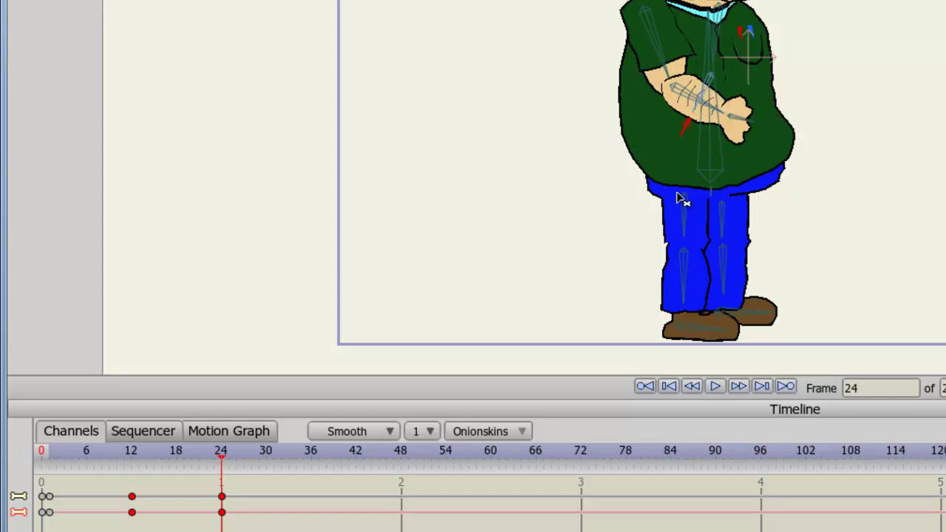
left_click(52, 452)
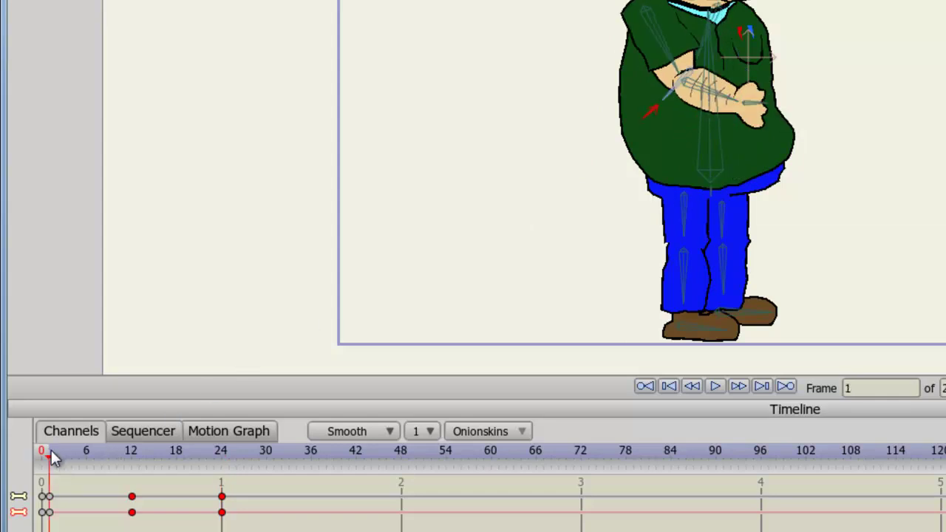
left_click(221, 452)
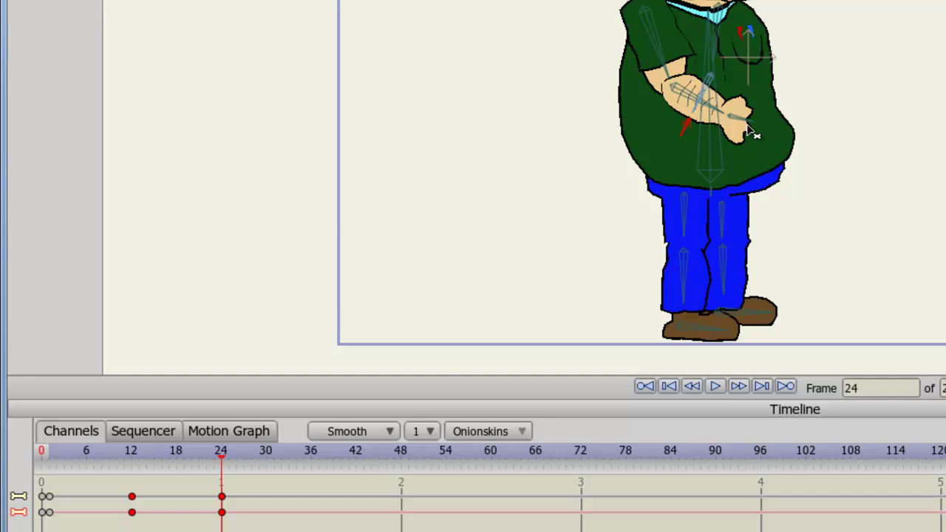
left_click_drag(752, 127, 765, 102)
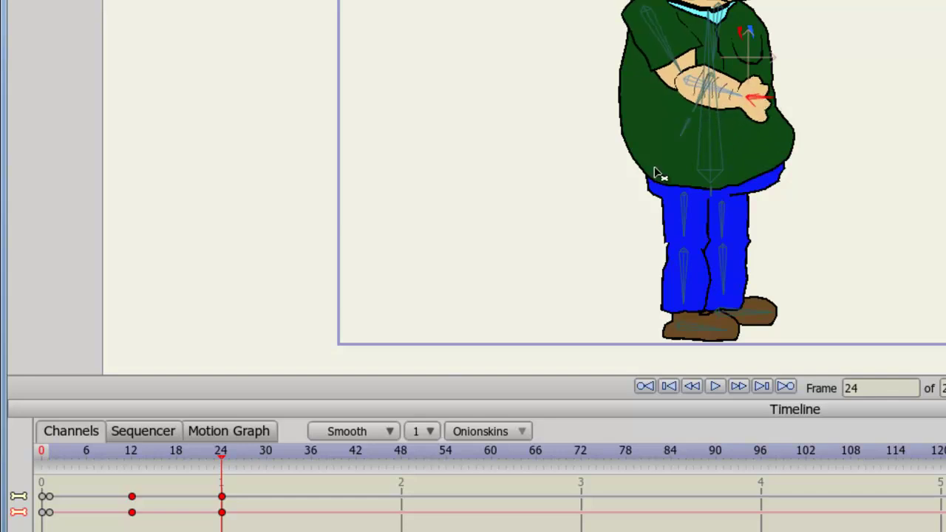
left_click(52, 452)
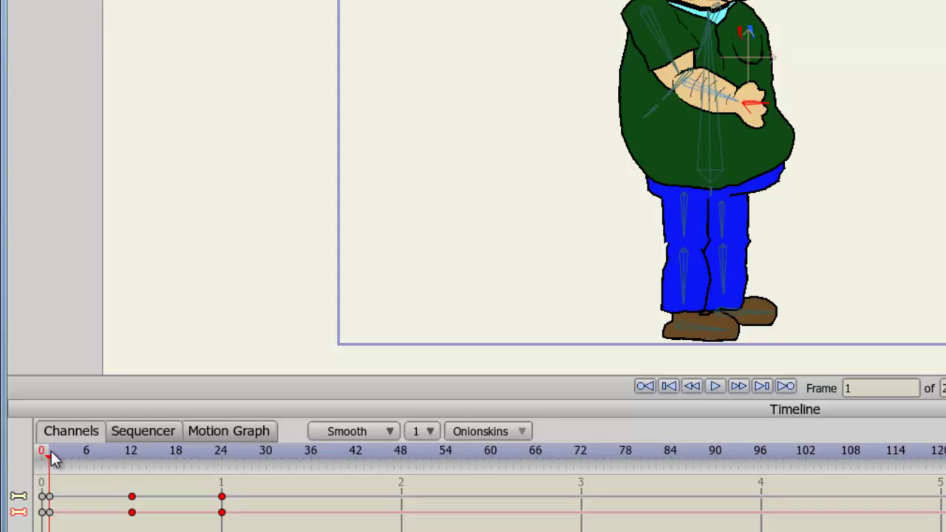
From frame 0, play the arm swing twice, stopping after each pass.
left_click(42, 452)
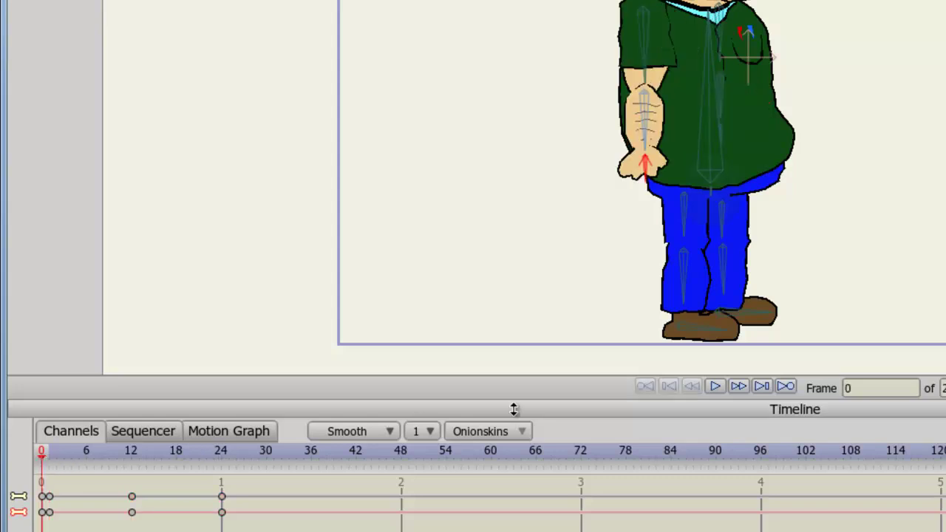
left_click(713, 388)
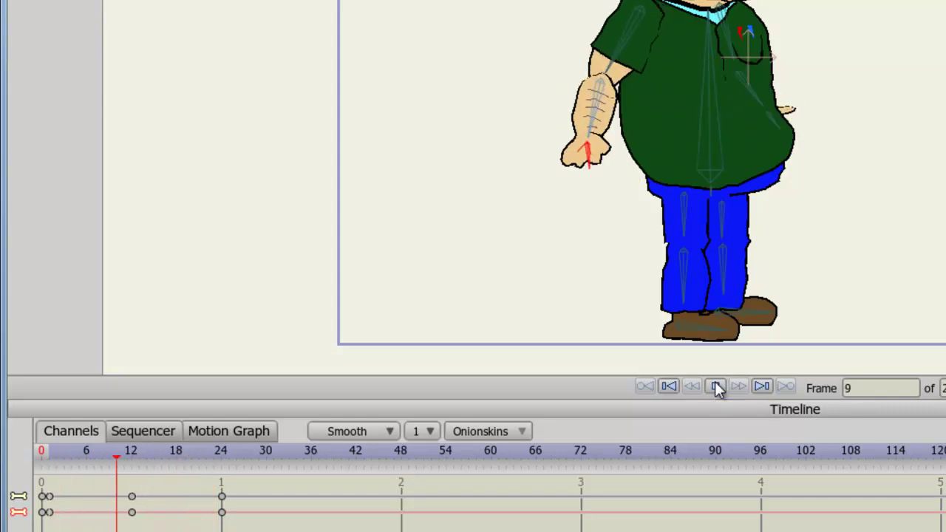
left_click(715, 386)
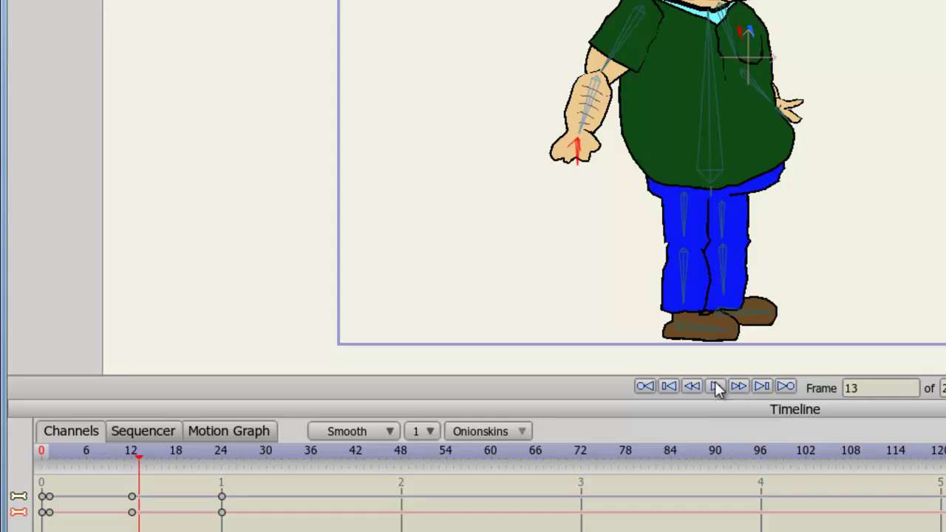
left_click(715, 385)
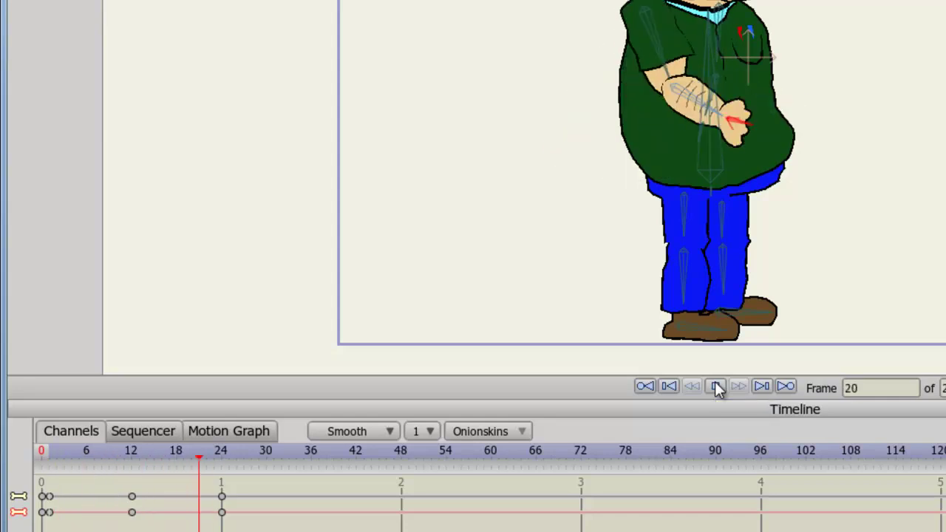
left_click(714, 383)
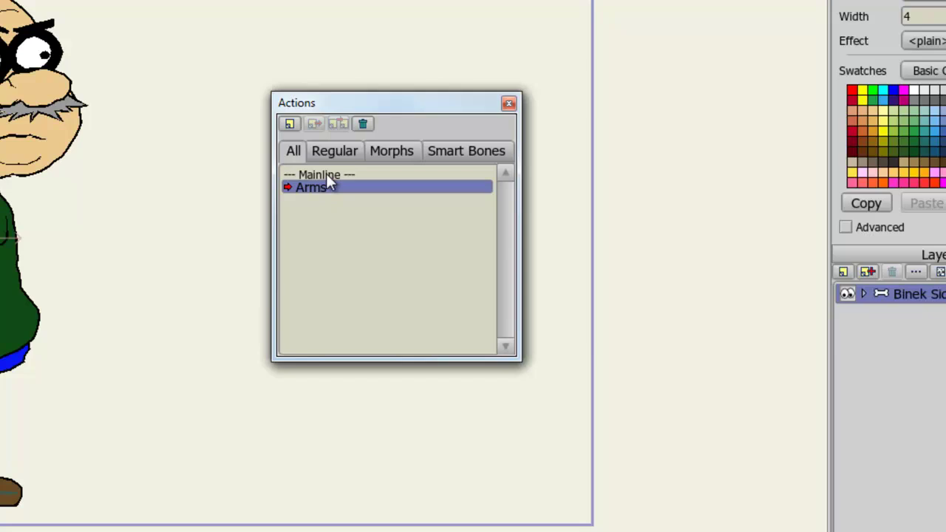
On the Mainline, insert an Arms reference at frame 1, preview it, and rewind to frame 0.
left_click(327, 175)
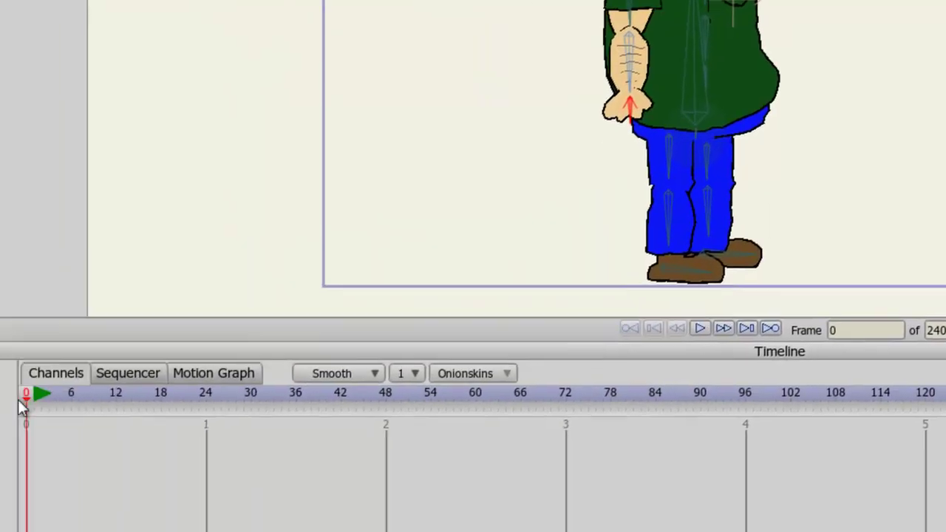
left_click(49, 391)
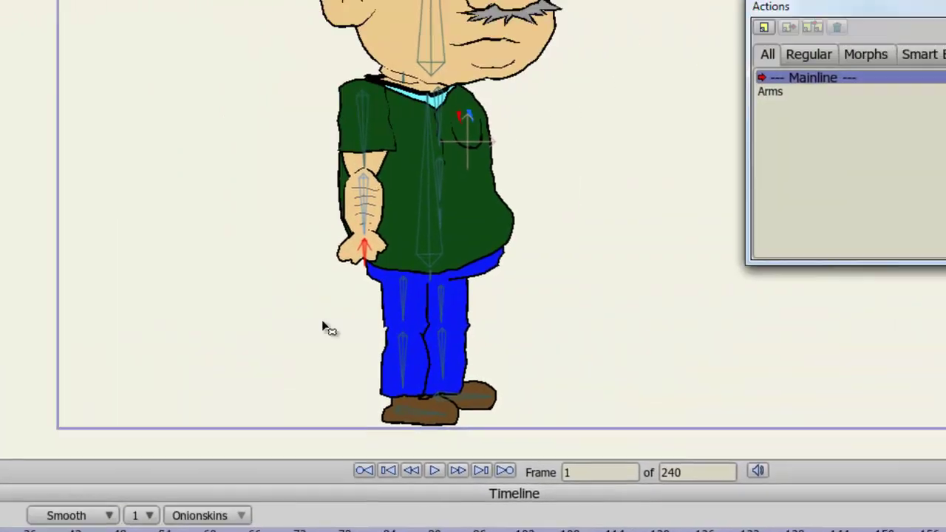
left_click(784, 92)
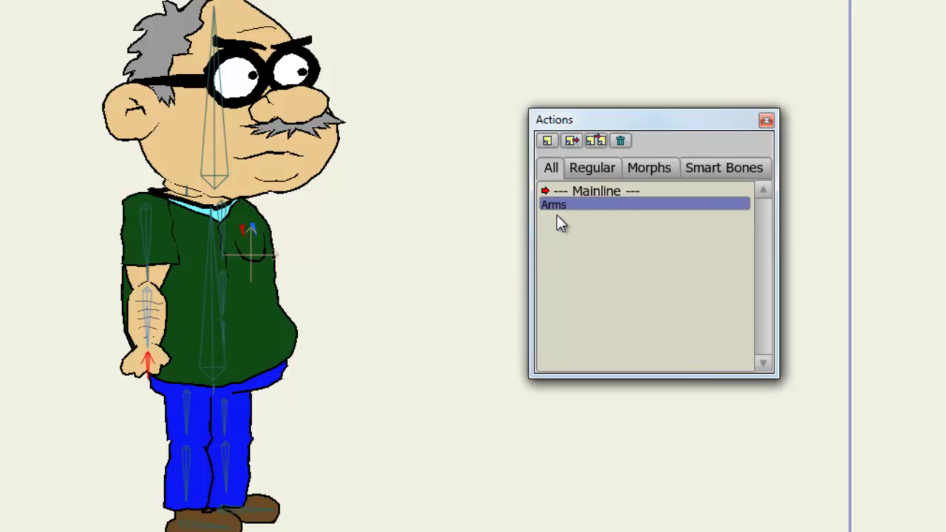
left_click(574, 142)
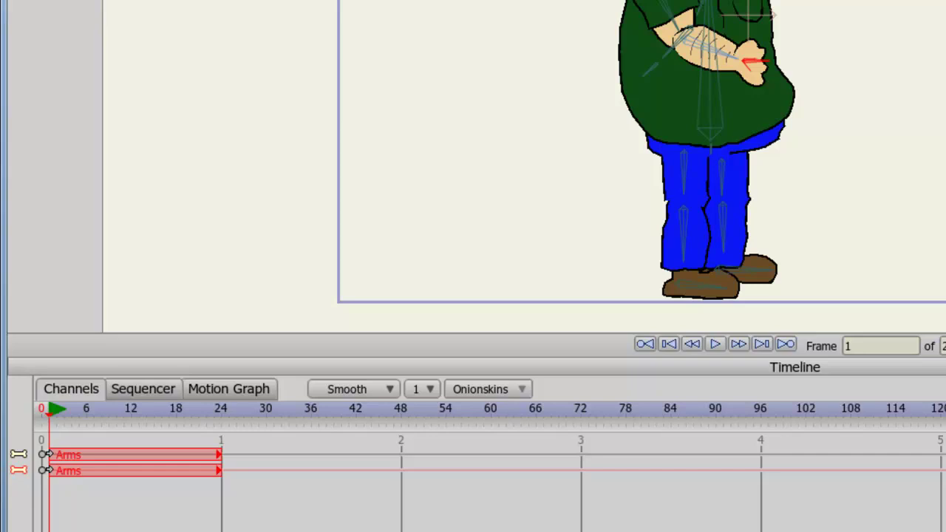
left_click(717, 345)
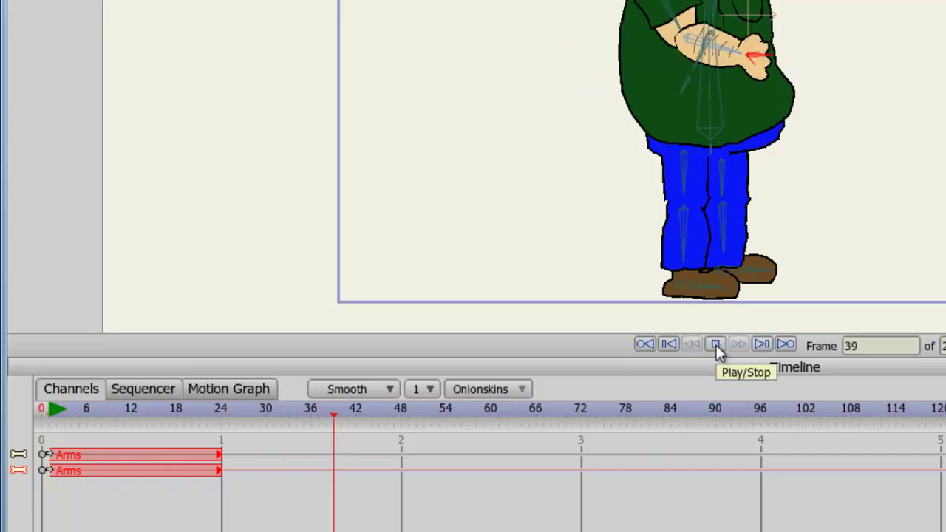
left_click(716, 346)
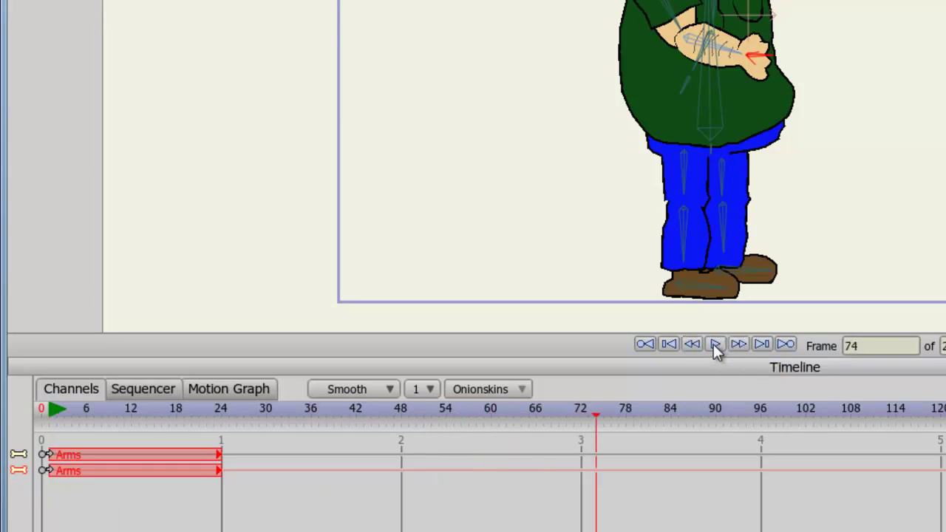
left_click(44, 414)
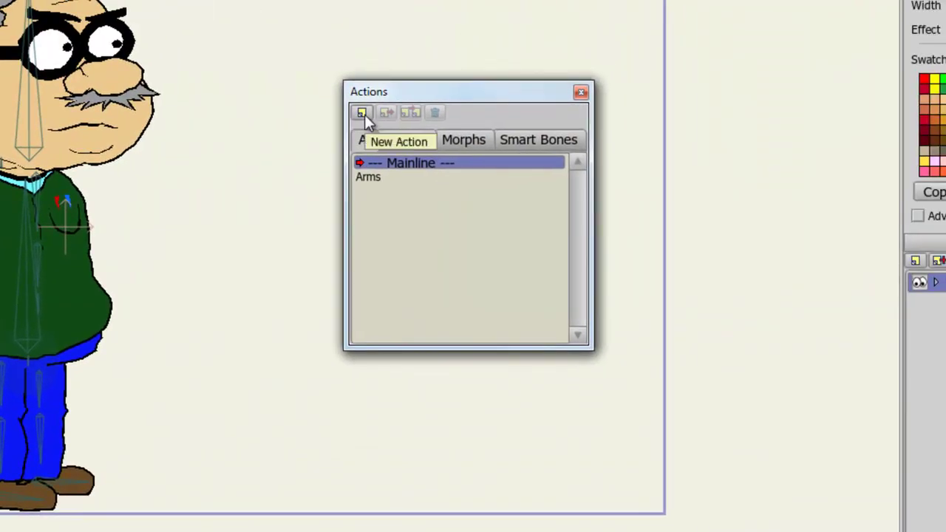
Add a new action named 'Legs'.
left_click(362, 113)
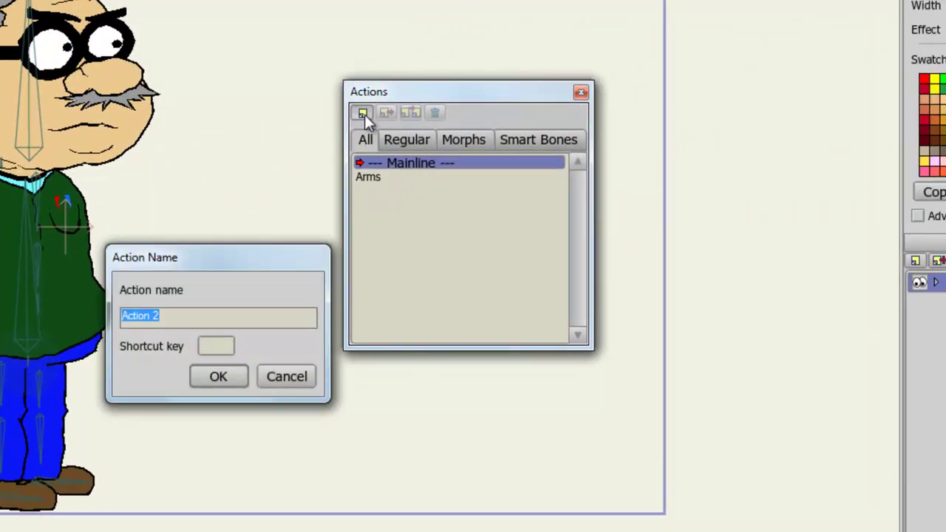
type("Legs")
left_click(221, 379)
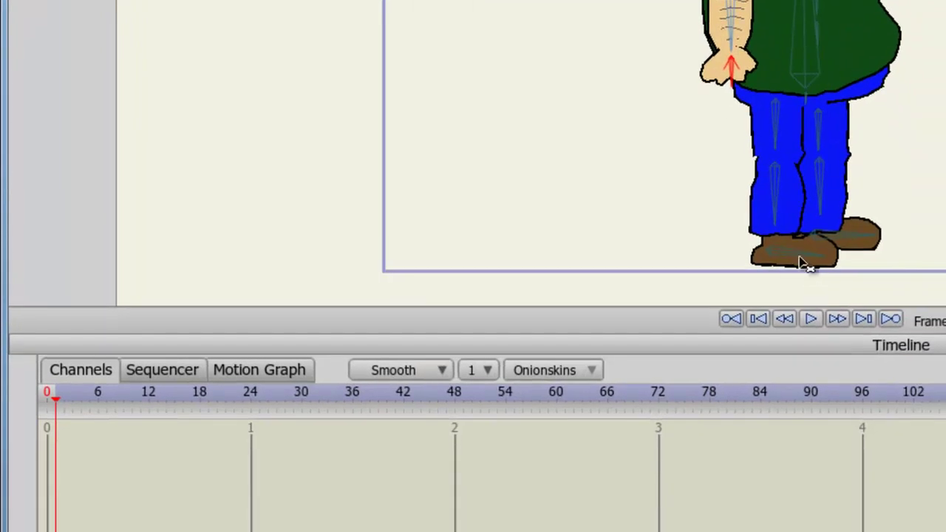
Key the leg bones in a stride at frame 0 and the opposite stride at frame 12.
left_click(783, 260)
left_click_drag(783, 266, 654, 247)
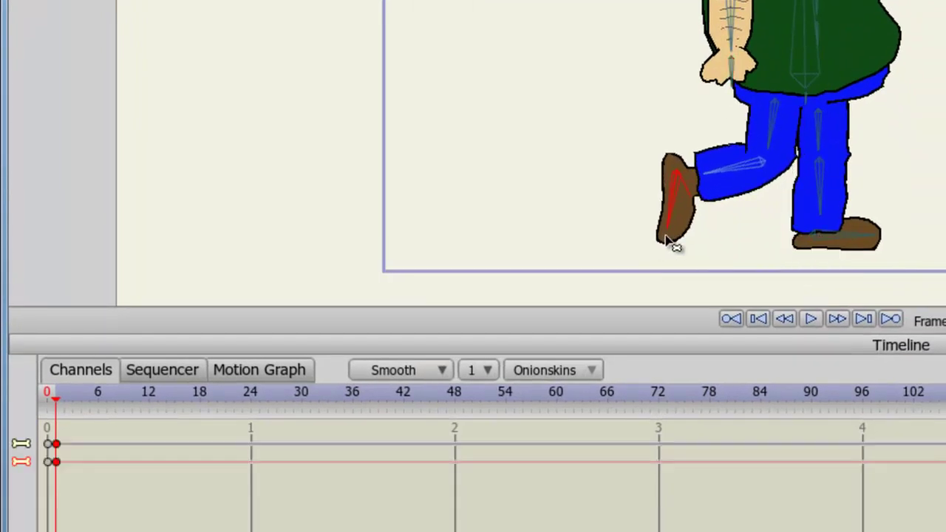
left_click_drag(849, 249, 942, 294)
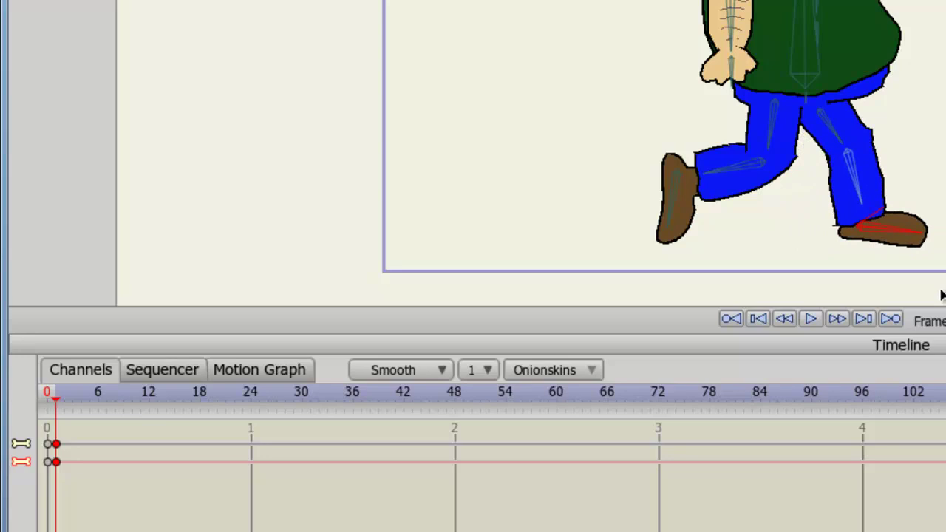
key("ctrl+Right")
key("ctrl+Right")
key("ctrl+Right")
key("ctrl+Right")
key("ctrl+Right")
key("ctrl+Right")
key("ctrl+Right")
key("ctrl+Right")
key("ctrl+Right")
key("ctrl+Right")
key("ctrl+Right")
key("ctrl+Right")
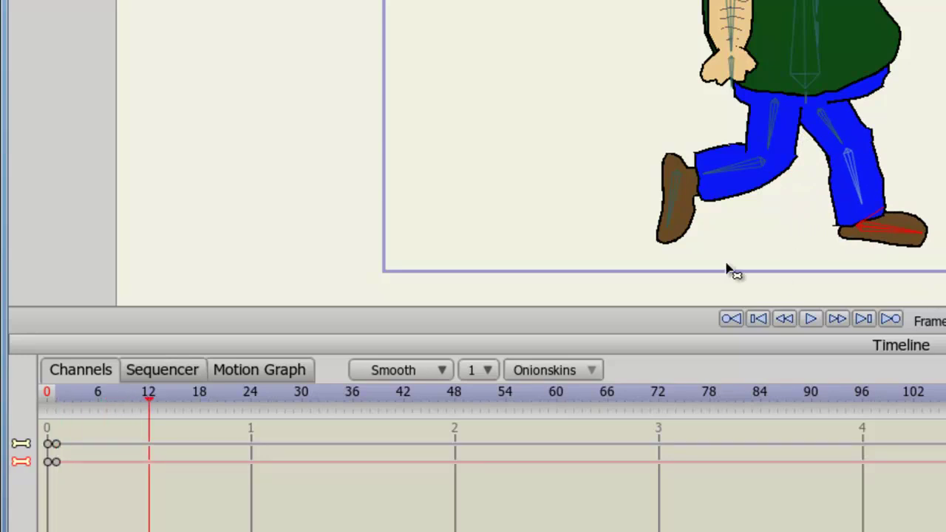
left_click_drag(674, 211, 861, 227)
left_click_drag(932, 247, 674, 330)
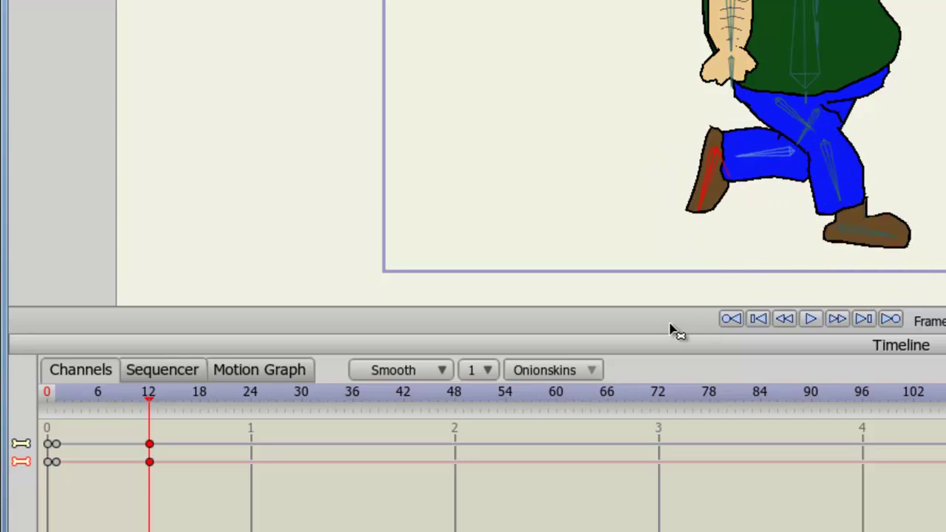
At frame 24, pose the legs to match frame 0, comparing the two frames.
key("ctrl+Right")
key("ctrl+Right")
key("ctrl+Right")
key("ctrl+Right")
key("ctrl+Right")
key("ctrl+Right")
key("ctrl+Right")
key("ctrl+Right")
key("ctrl+Right")
key("ctrl+Right")
key("ctrl+Right")
key("ctrl+Right")
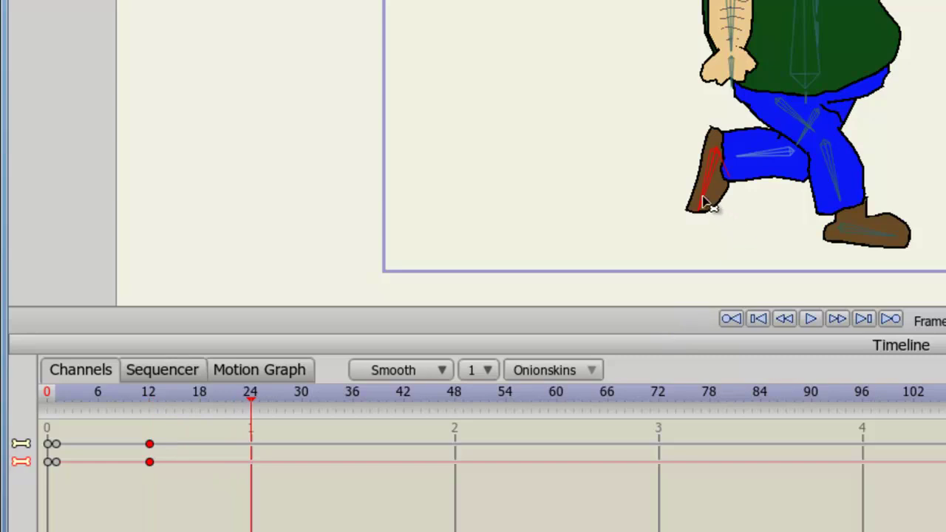
left_click_drag(707, 200, 920, 225)
left_click_drag(894, 280, 634, 285)
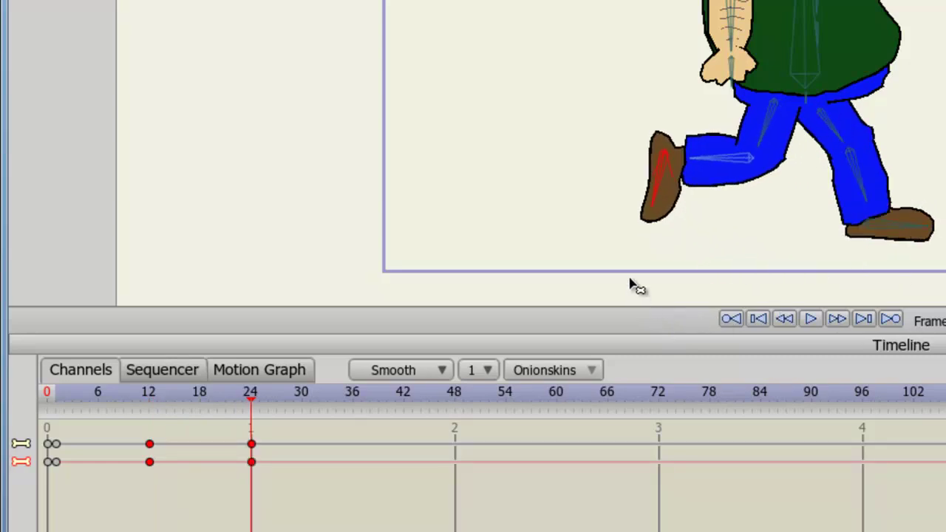
left_click(58, 395)
left_click(251, 395)
left_click_drag(668, 190, 687, 200)
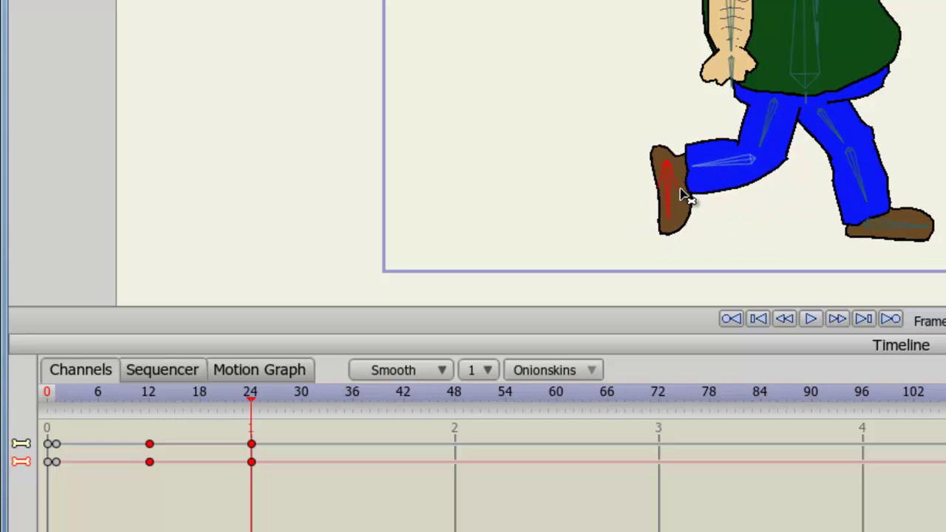
left_click_drag(711, 168, 742, 182)
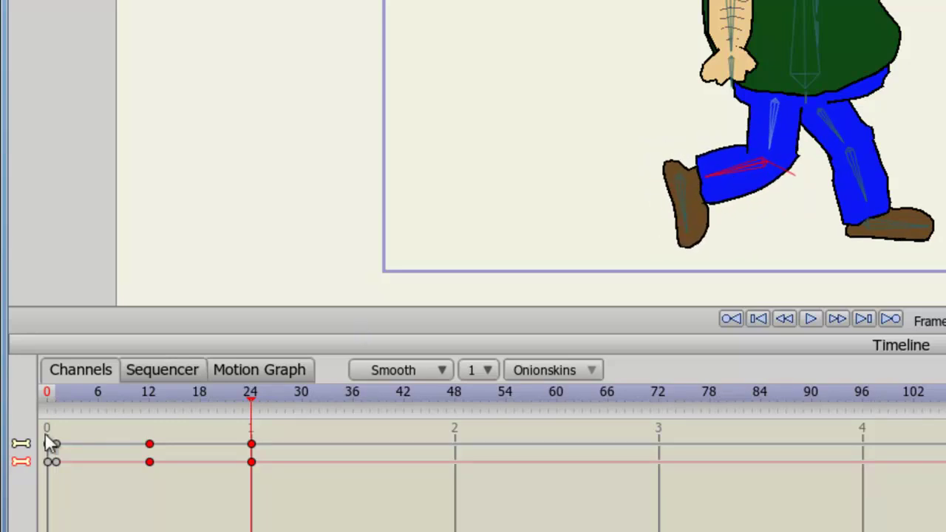
left_click(57, 393)
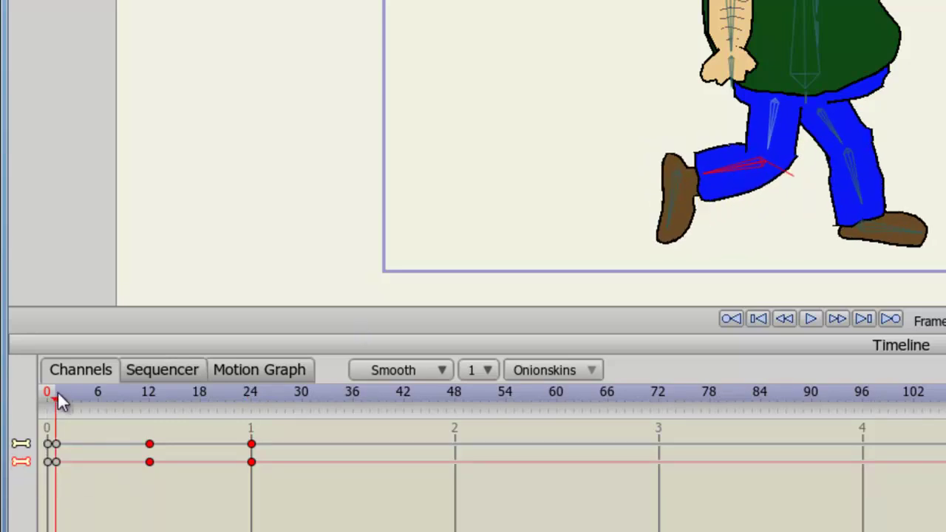
left_click(251, 398)
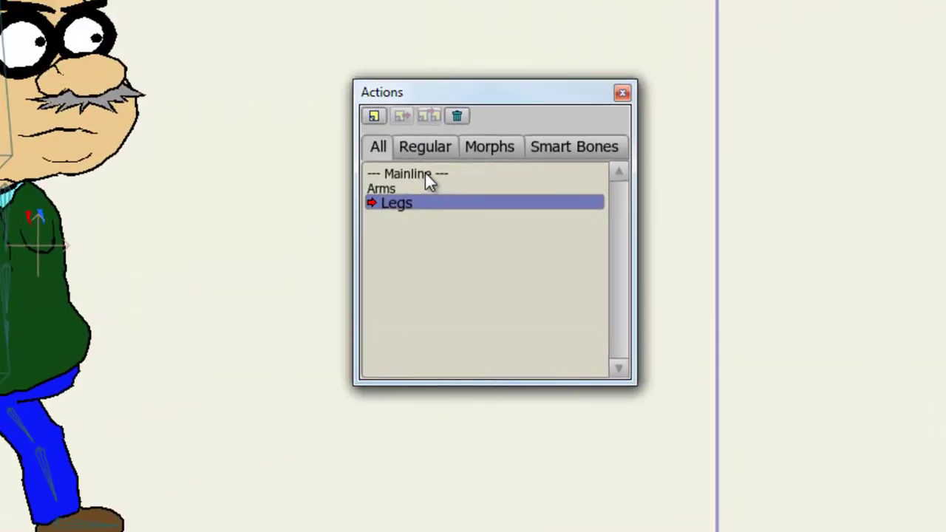
Back on the Mainline, insert a Legs reference beside Arms and scrub frames 1 to 25.
double_click(427, 175)
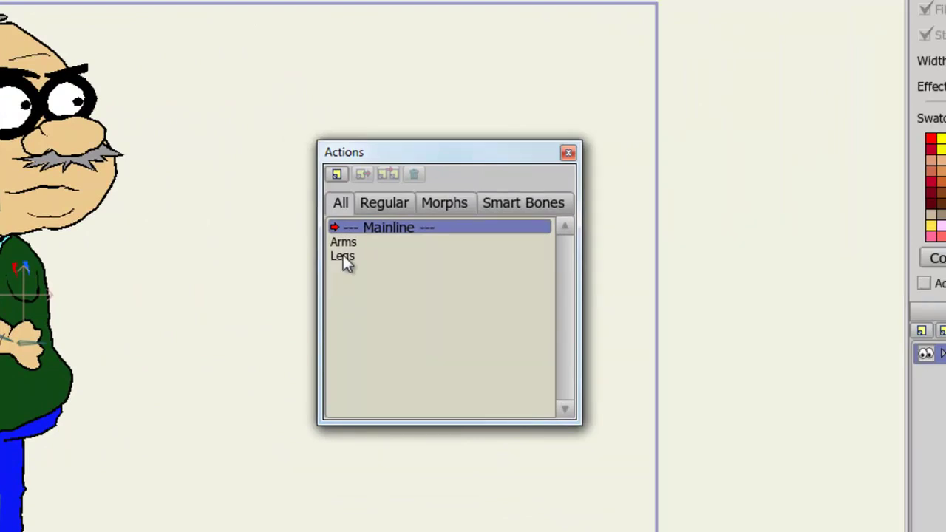
left_click(346, 259)
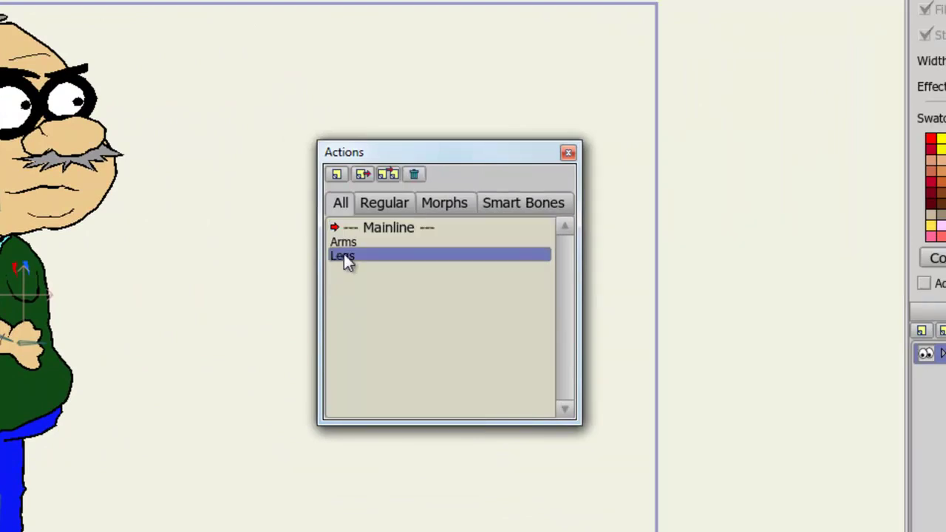
left_click(365, 173)
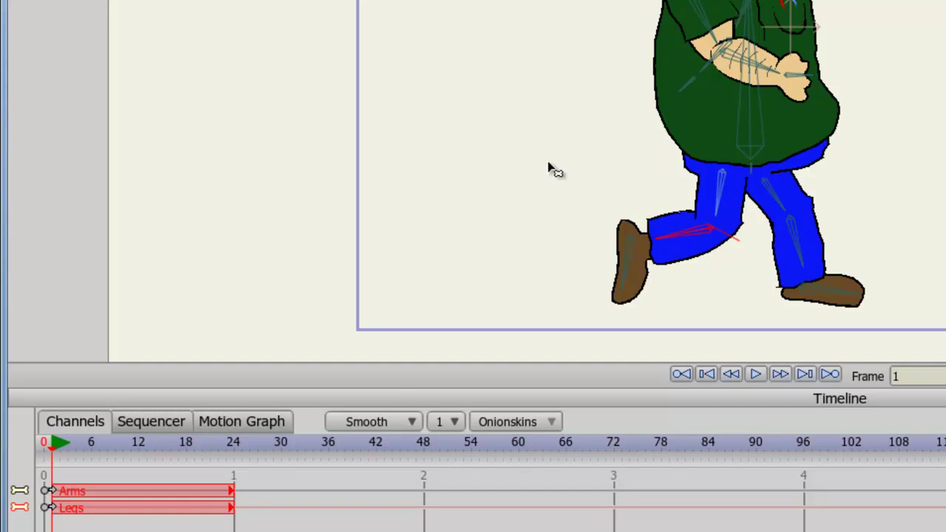
left_click_drag(54, 451, 234, 452)
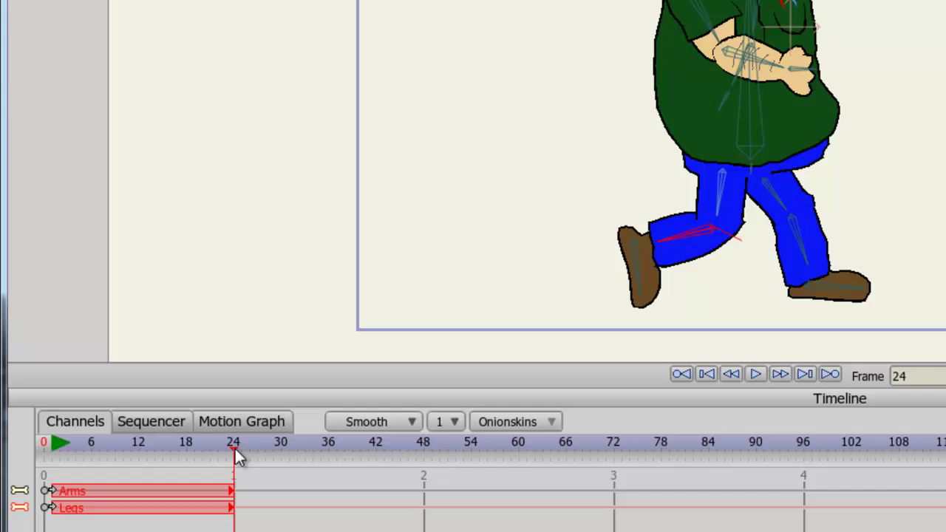
left_click_drag(234, 449, 242, 451)
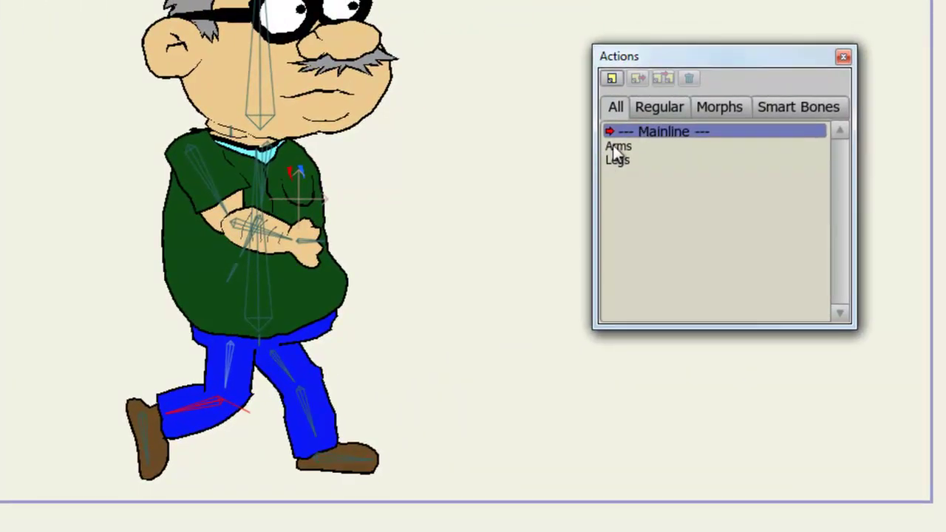
Insert three back-to-back Arms references on the Mainline at frames 25, 49 and 73.
left_click(613, 146)
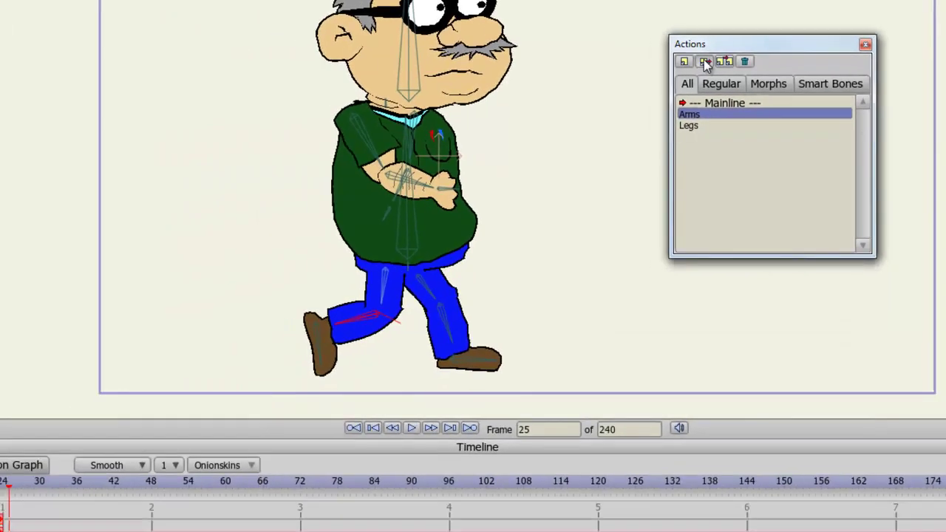
left_click(638, 79)
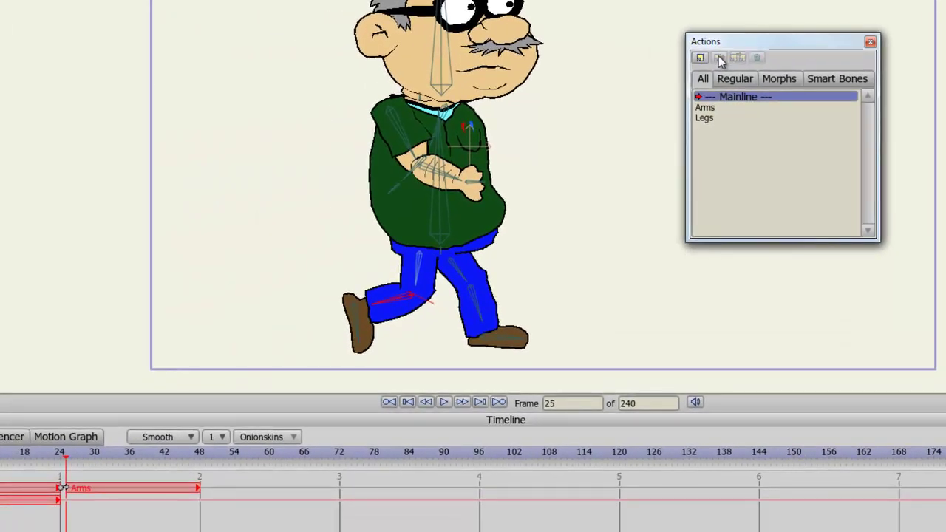
left_click_drag(63, 456, 206, 472)
left_click(736, 110)
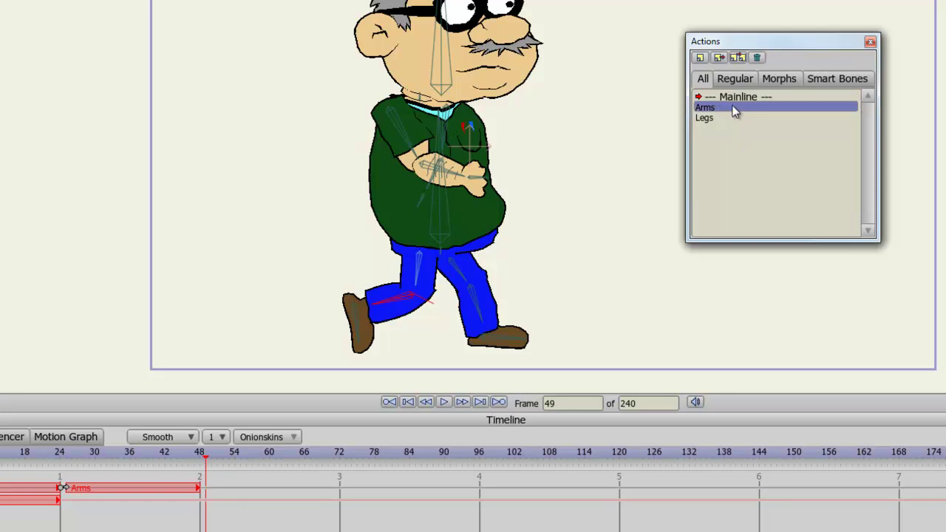
left_click(719, 58)
left_click(345, 458)
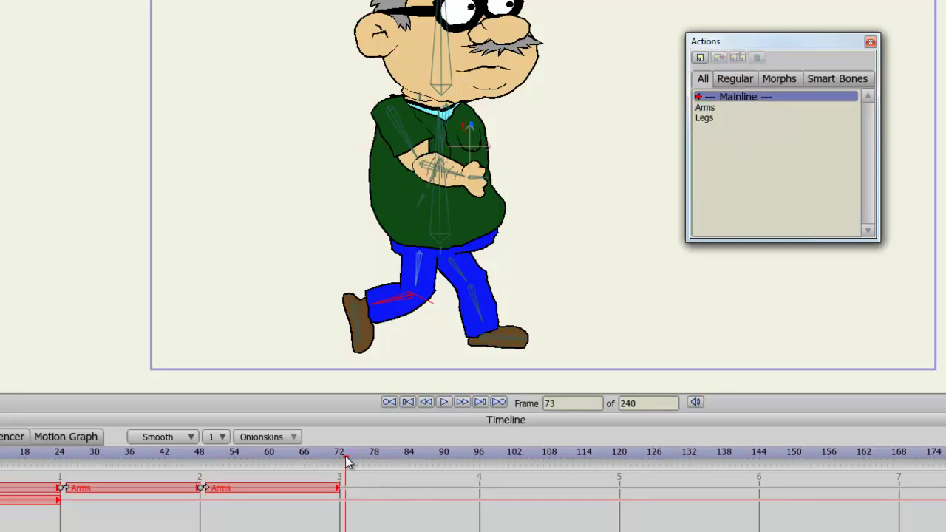
left_click(736, 109)
left_click(721, 59)
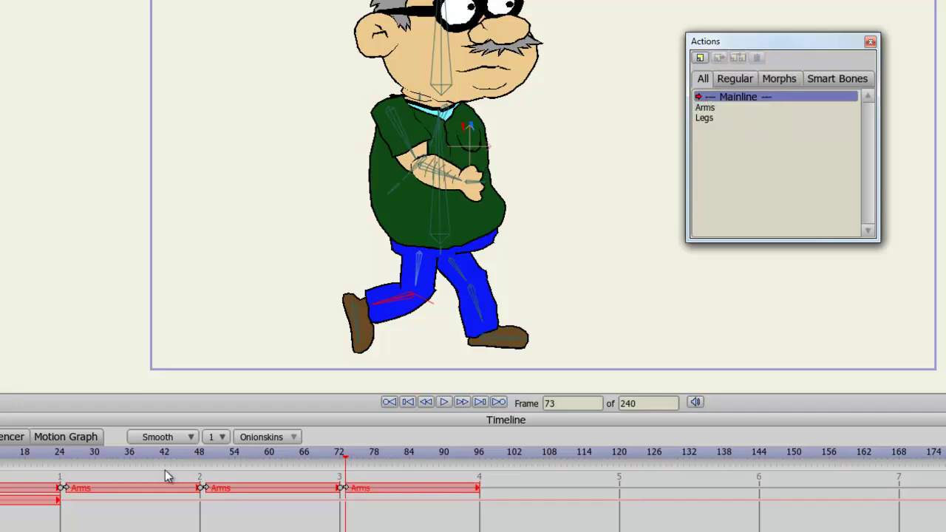
Insert Legs references at frames 25, 49 and 73 beneath the Arms copies.
left_click(65, 456)
left_click(714, 116)
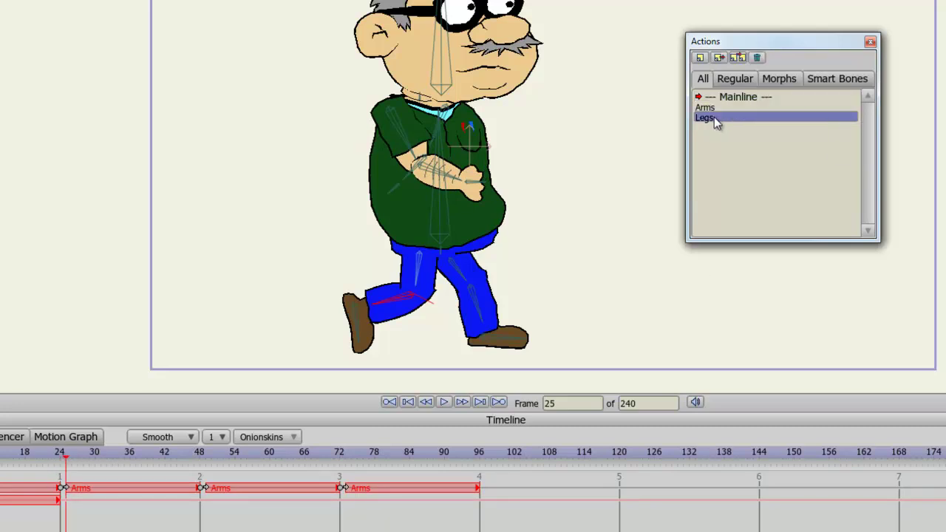
left_click(720, 58)
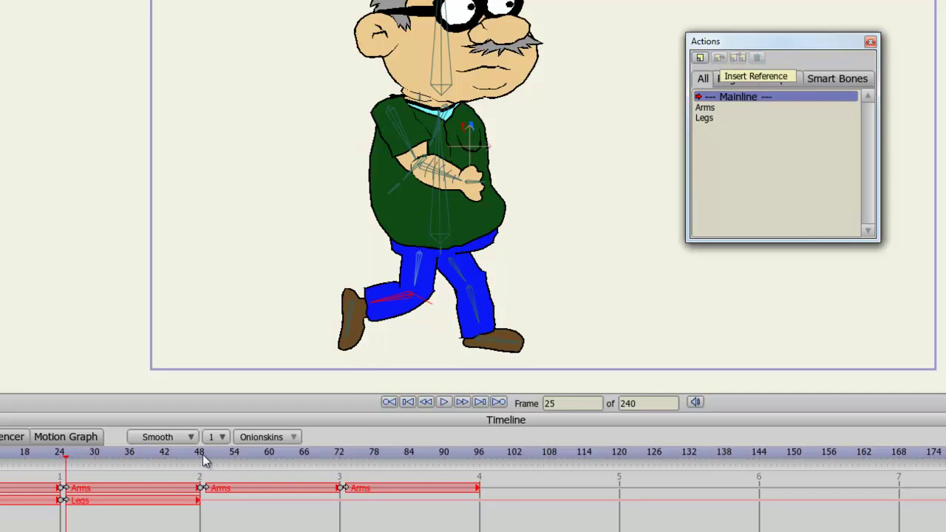
left_click(205, 459)
left_click(720, 119)
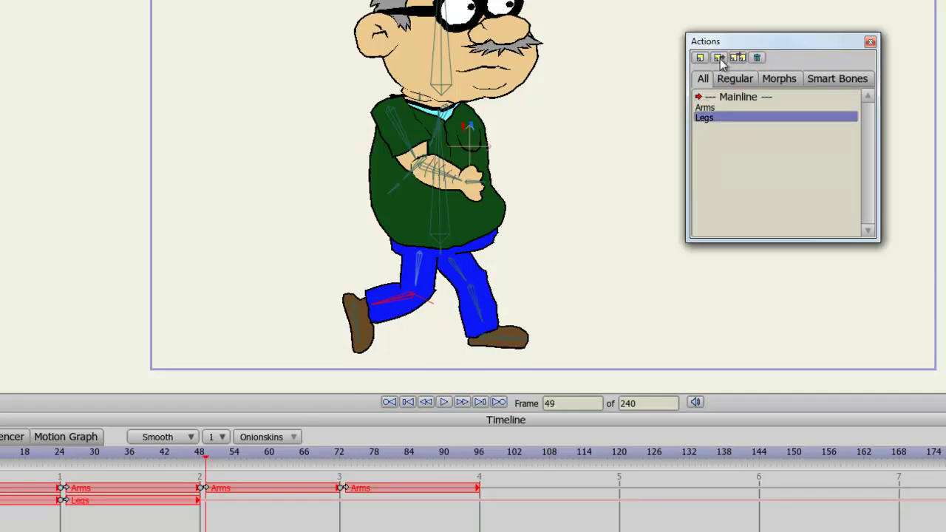
left_click(720, 58)
left_click(341, 459)
left_click_drag(342, 459, 344, 461)
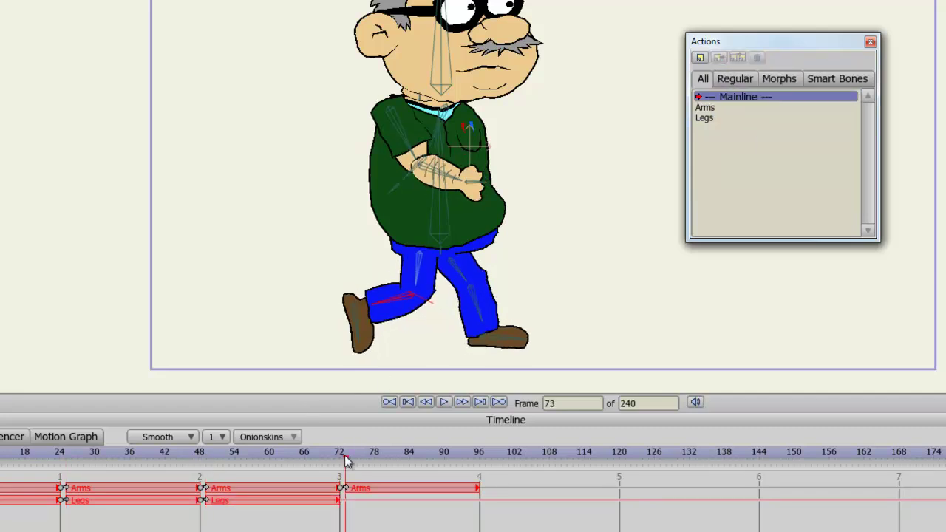
left_click(714, 117)
left_click(720, 57)
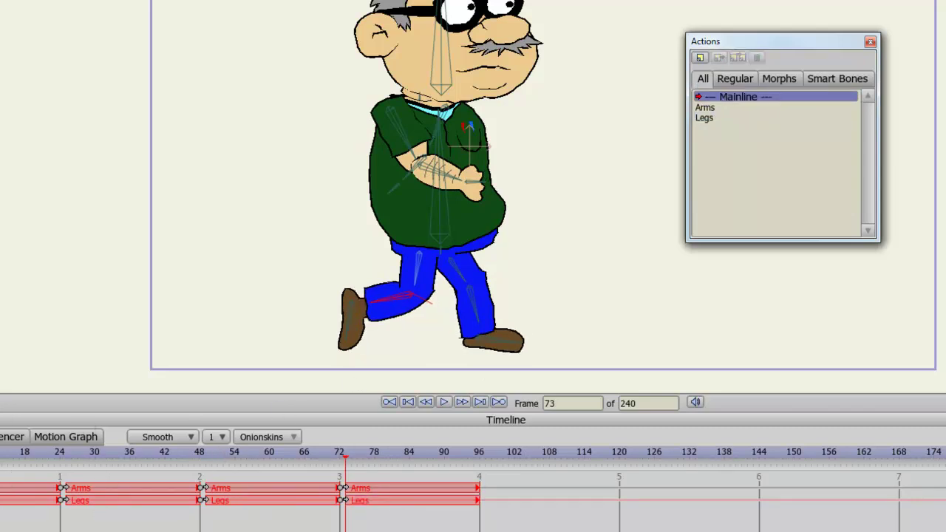
key("ctrl+shift+Left")
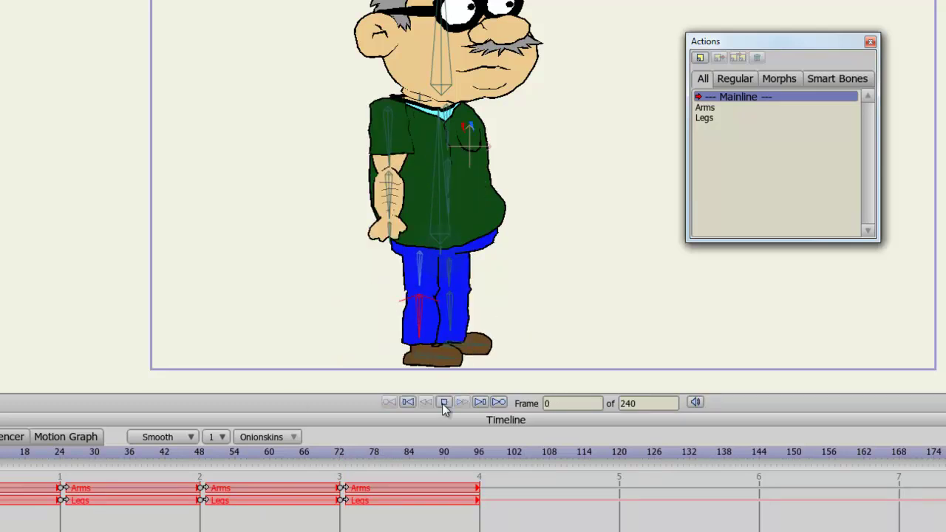
left_click(443, 403)
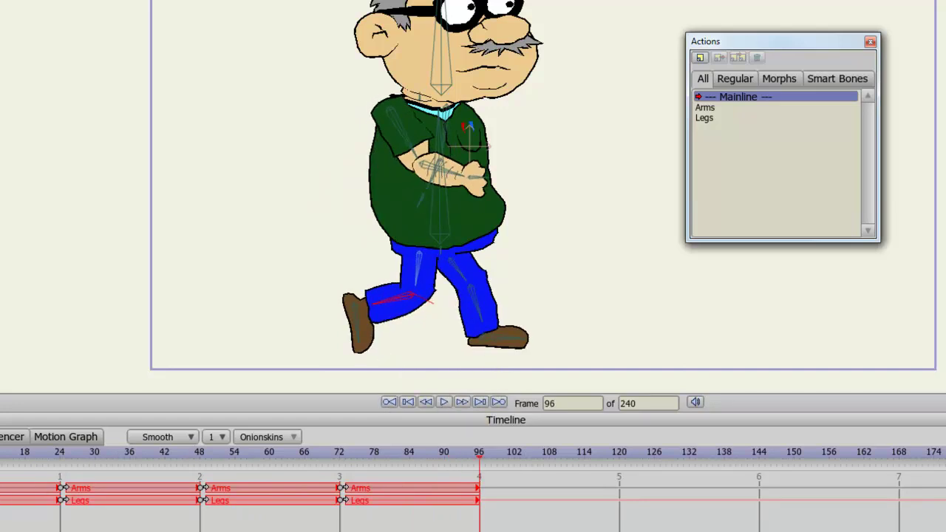
key("Right")
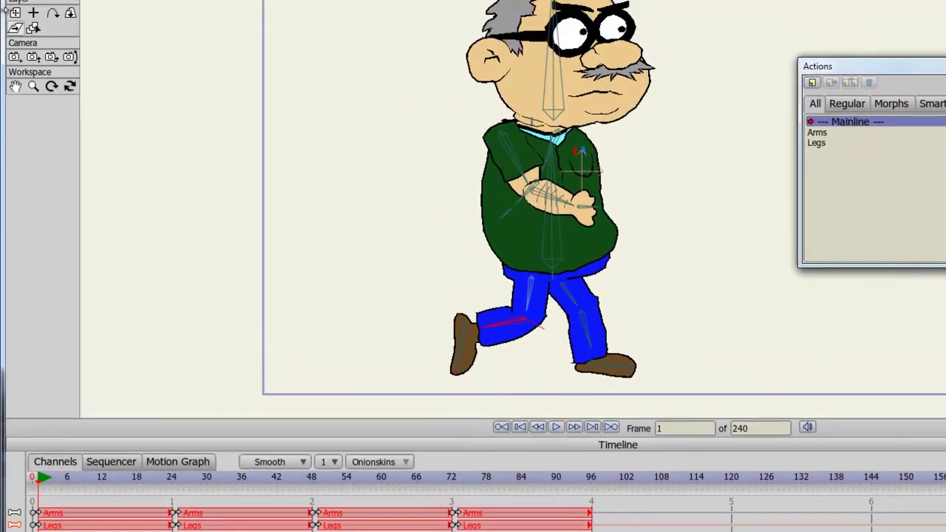
With Transform Layer, place the character at left on frame 1 and far right on frame 96.
left_click(15, 13)
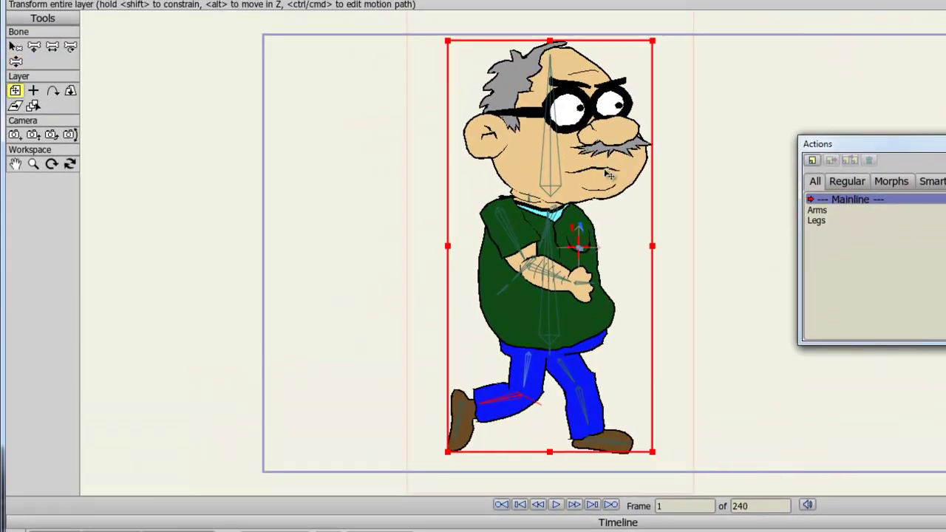
left_click_drag(609, 174, 441, 179)
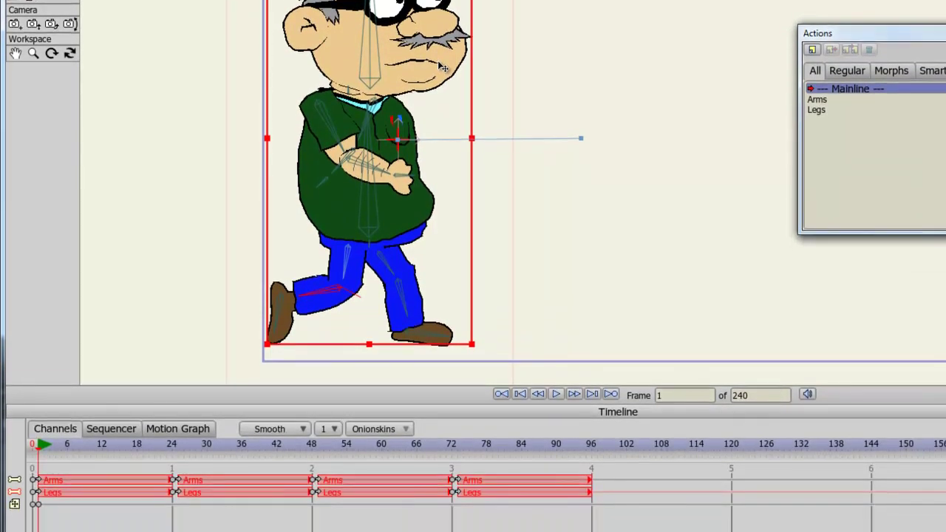
key("space")
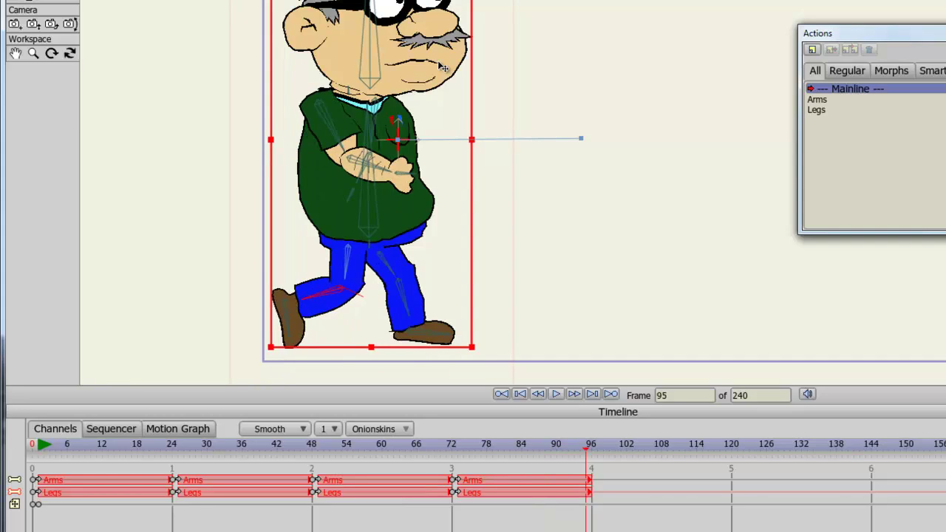
left_click_drag(414, 232, 945, 233)
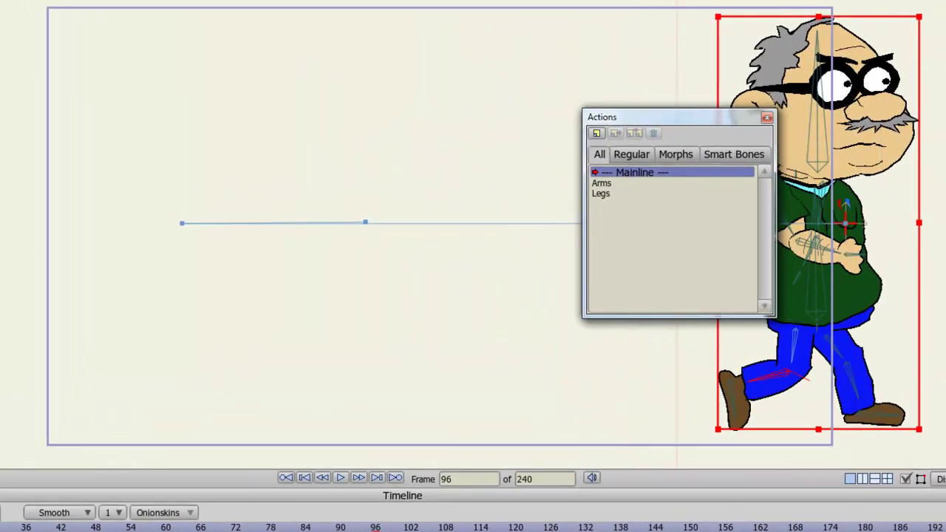
Rewind to frame 1 and play the walk, stopping at frame 34.
key("ctrl+shift+Left")
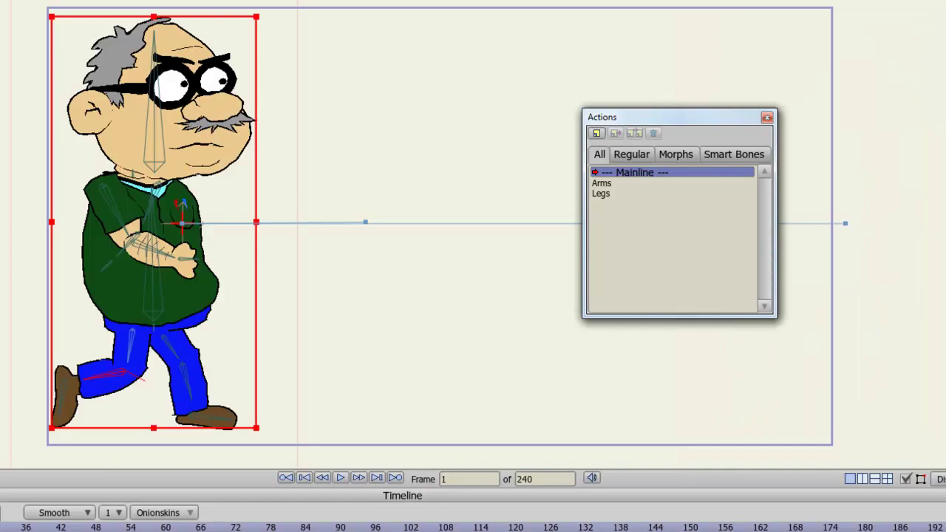
left_click(340, 479)
left_click(340, 479)
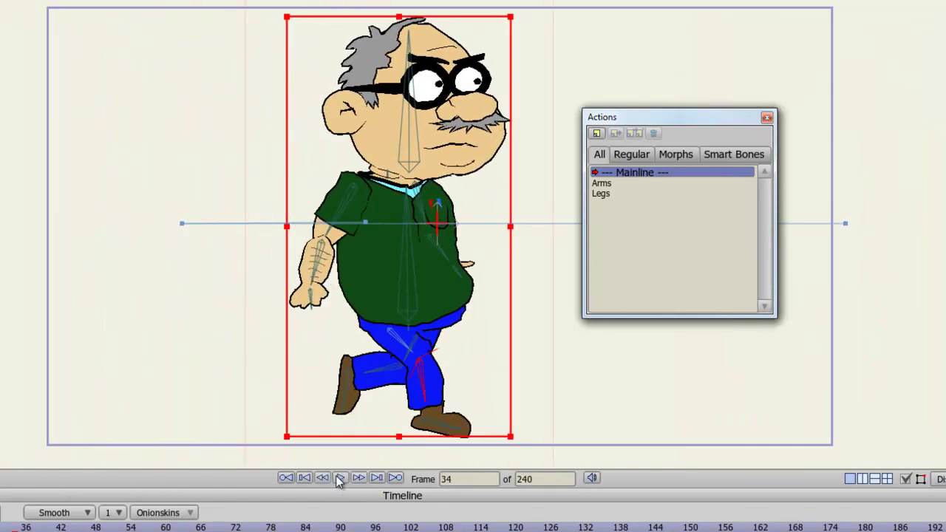
Park the Actions panel at the bottom-right, resume the walk until frame 74, and clear the transform handles.
left_click_drag(706, 125, 910, 416)
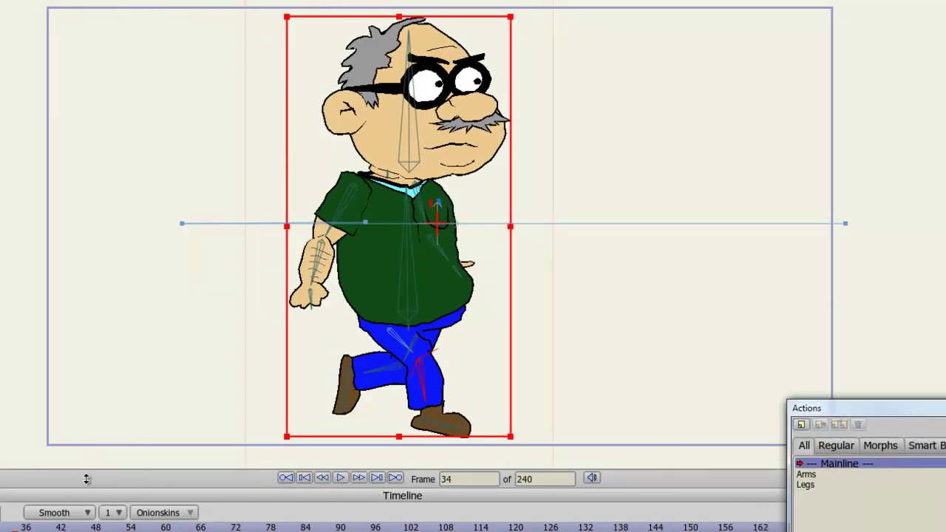
left_click(341, 479)
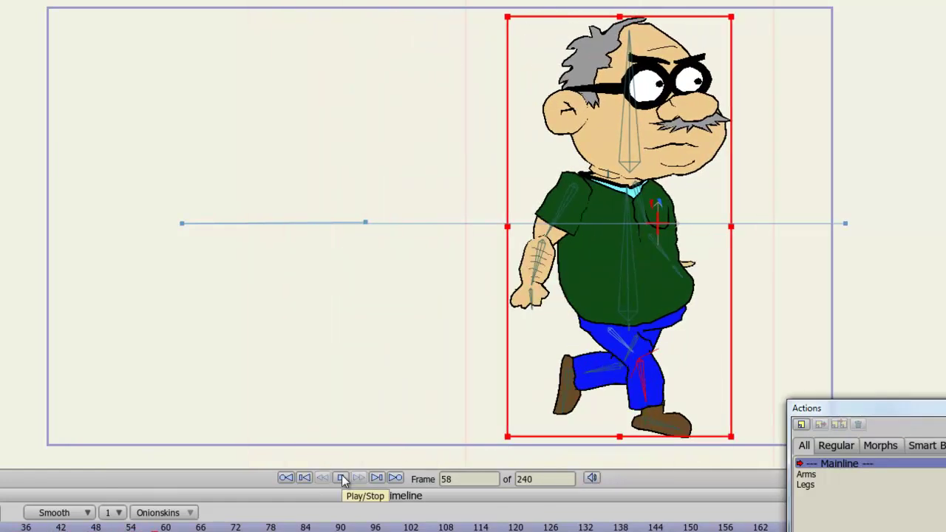
left_click(341, 479)
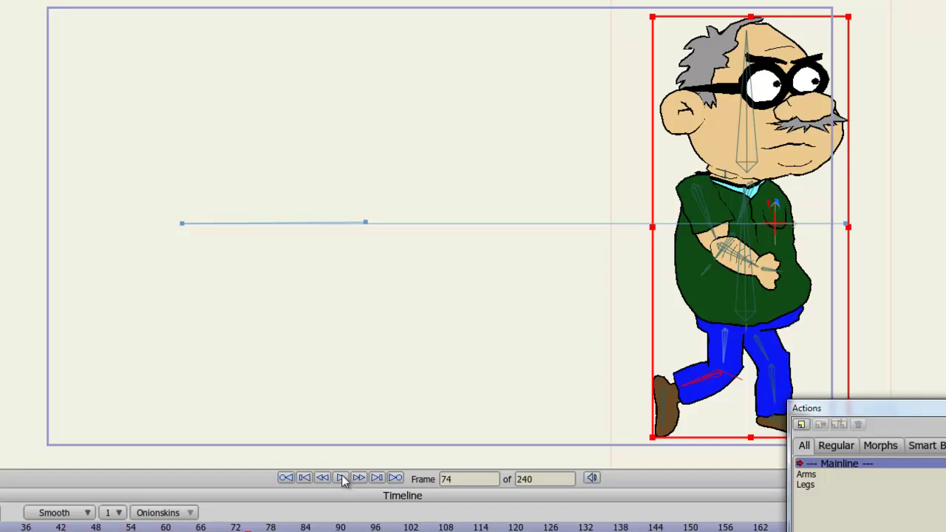
key("Escape")
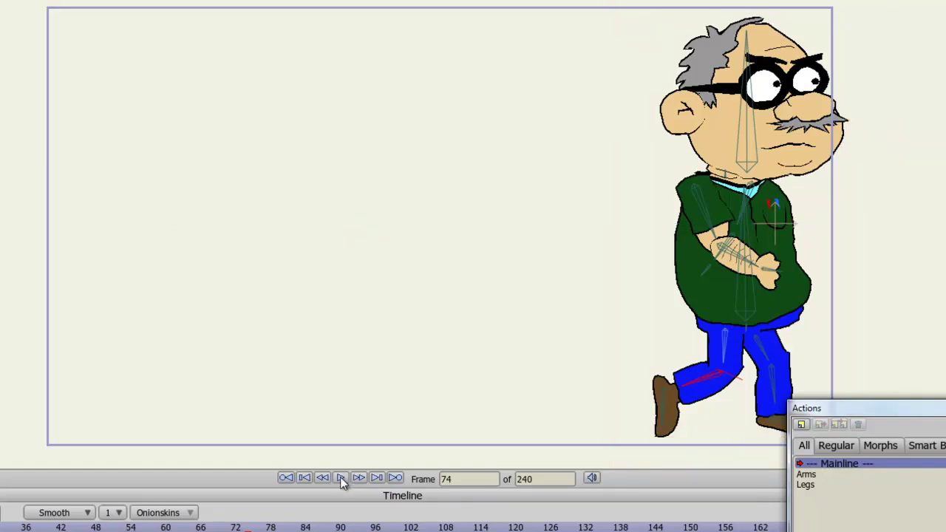